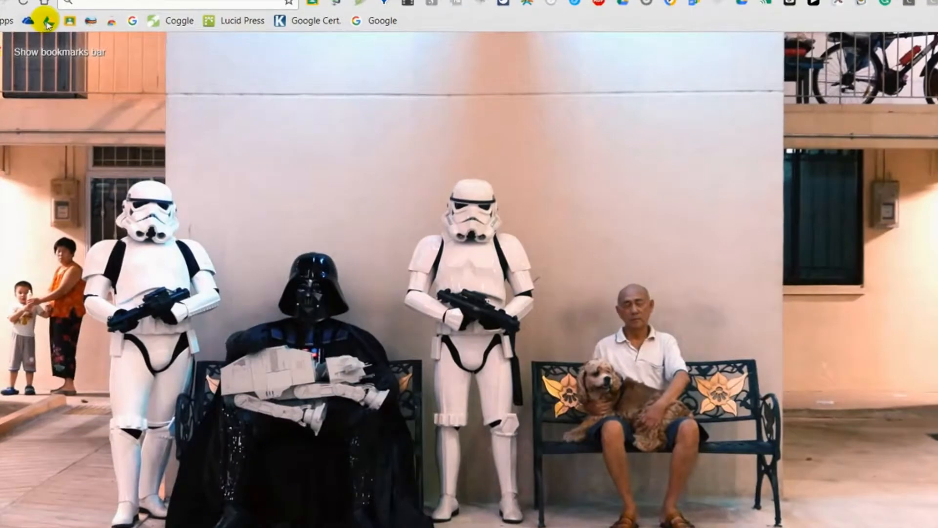
Open the Team Drives in Google Drive and create a new Team Drive named "Technology Department".
click(73, 34)
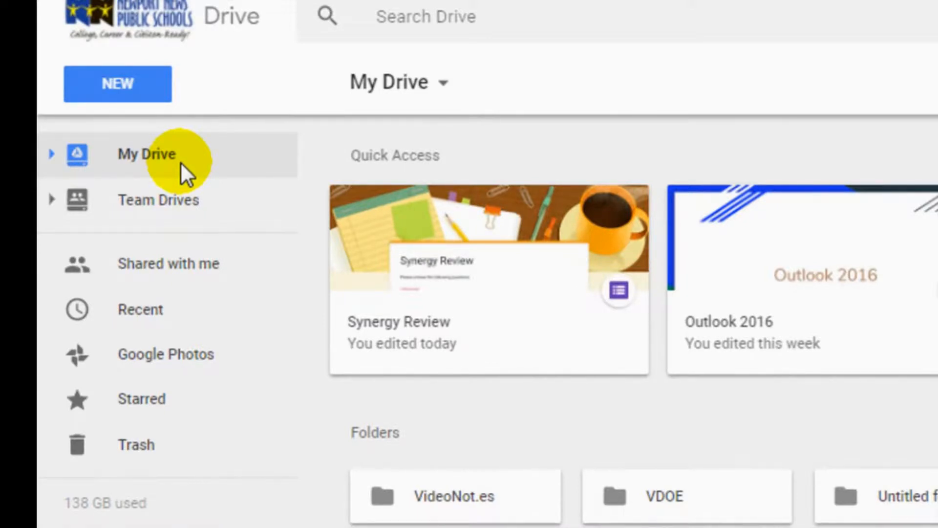
click(172, 202)
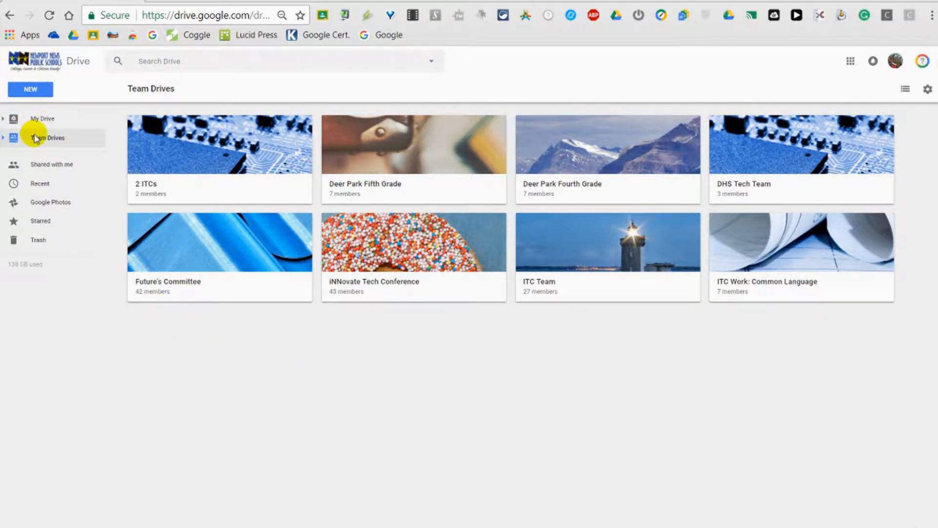
click(34, 89)
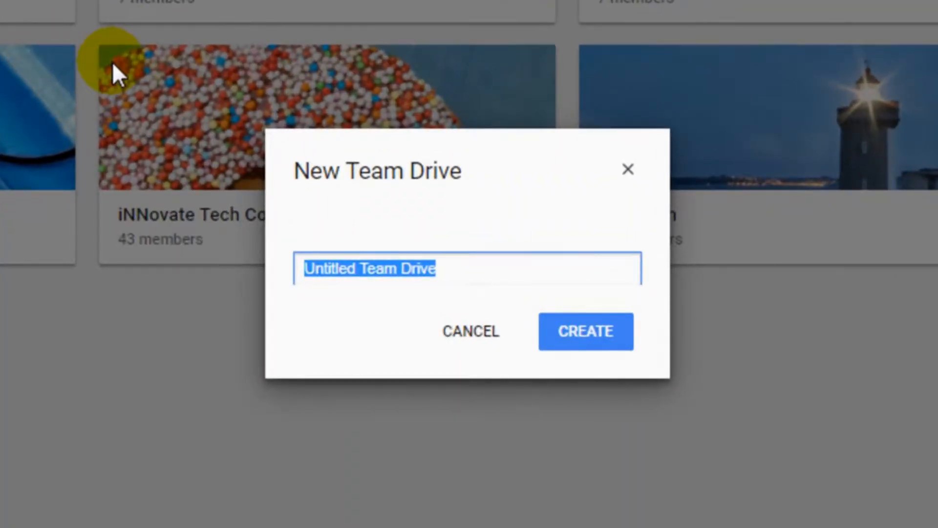
text(Te)
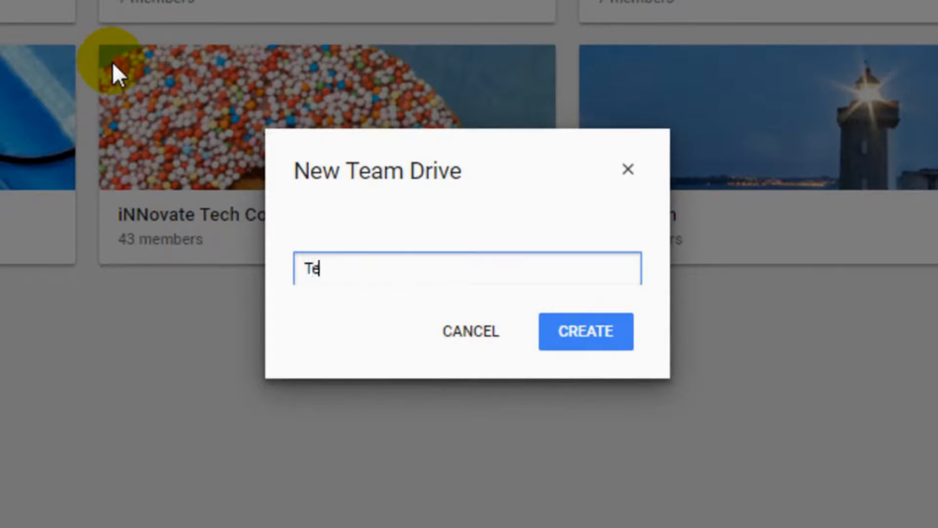
text(chnology)
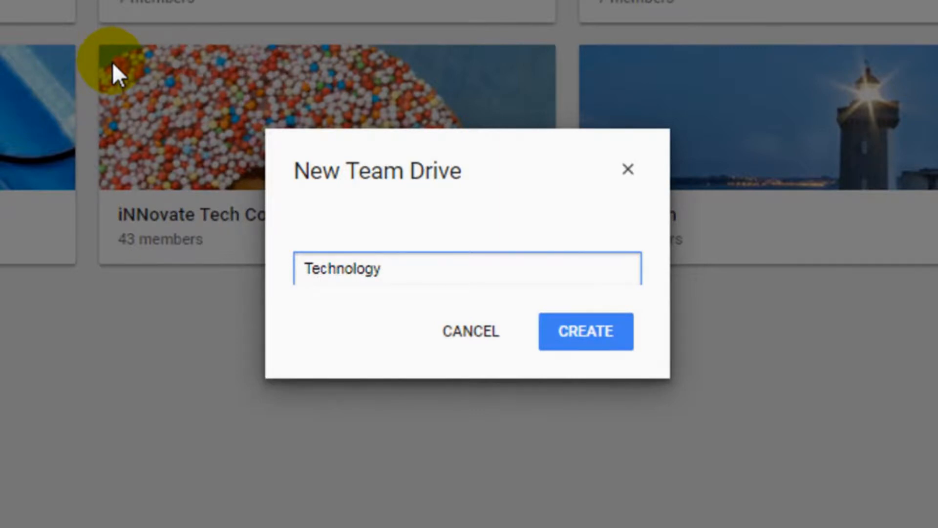
text( Departmen)
key(BackSpace)
text(ent)
key(BackSpace)
key(BackSpace)
key(BackSpace)
text(nt)
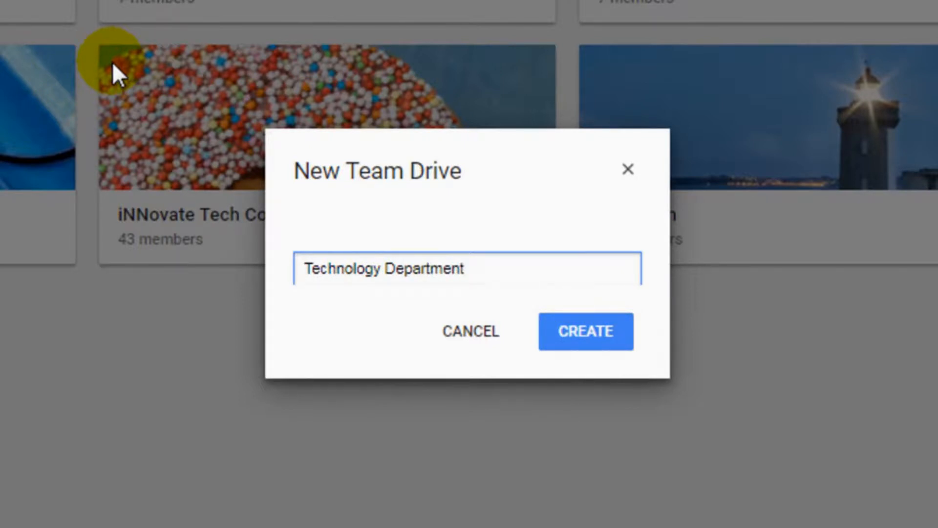
click(603, 342)
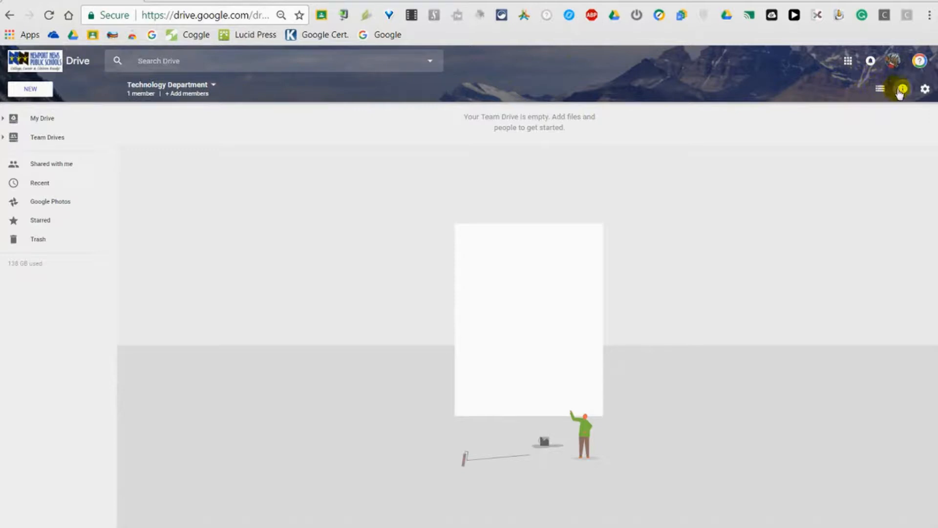
Change the Technology Department drive's theme to the blue circuit board picture from the theme gallery.
click(168, 87)
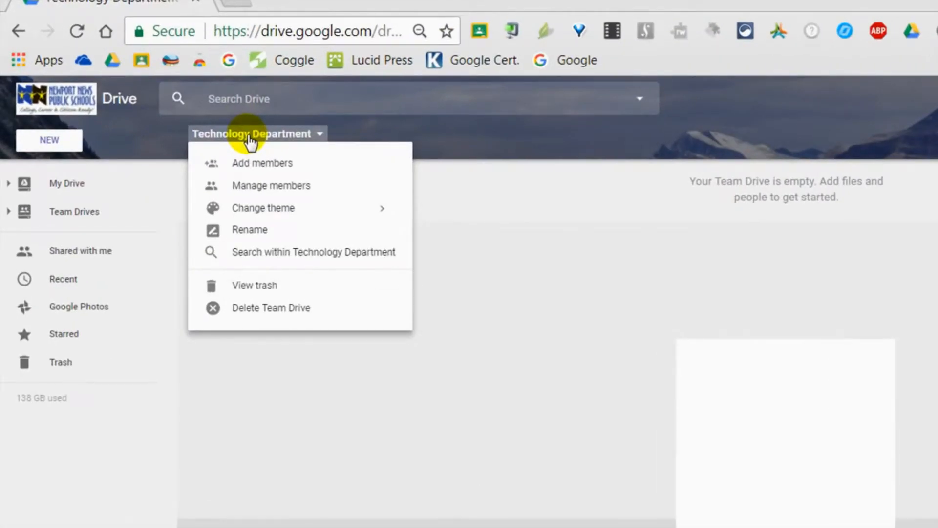
mouse_move(227, 213)
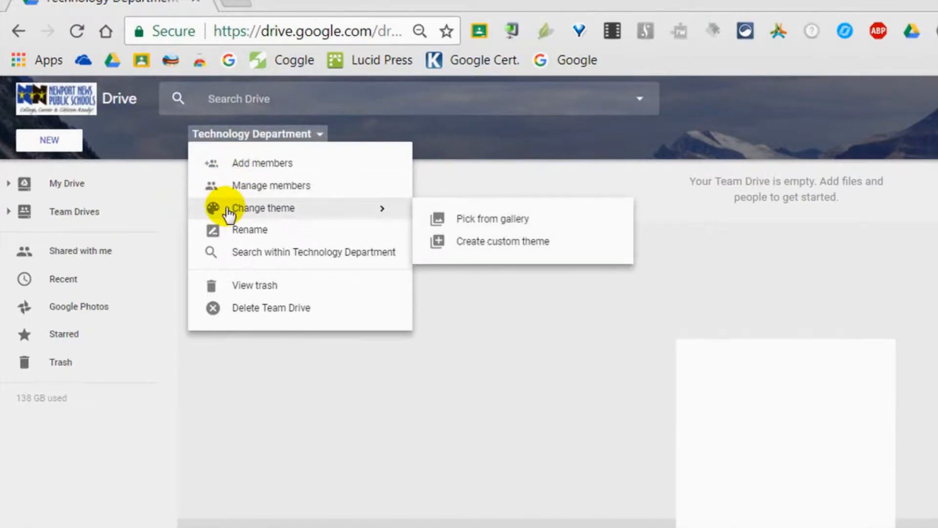
click(472, 220)
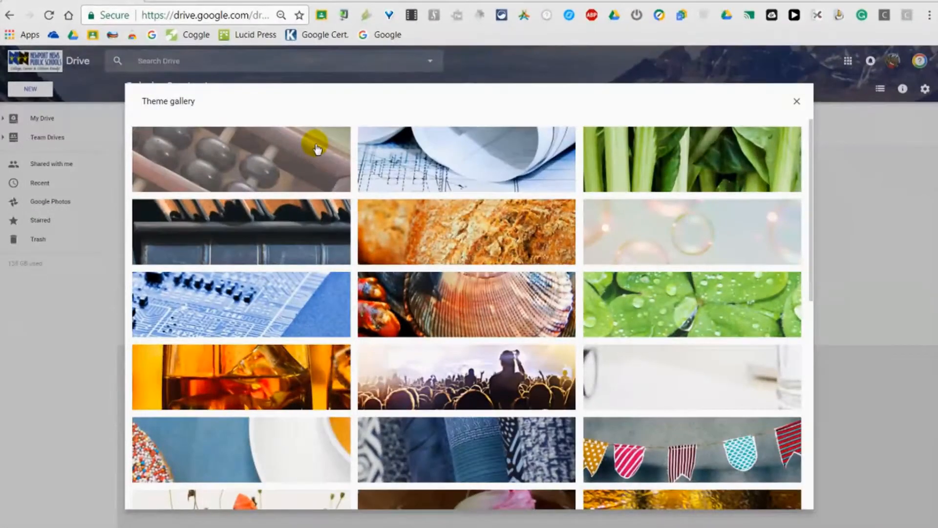
click(302, 296)
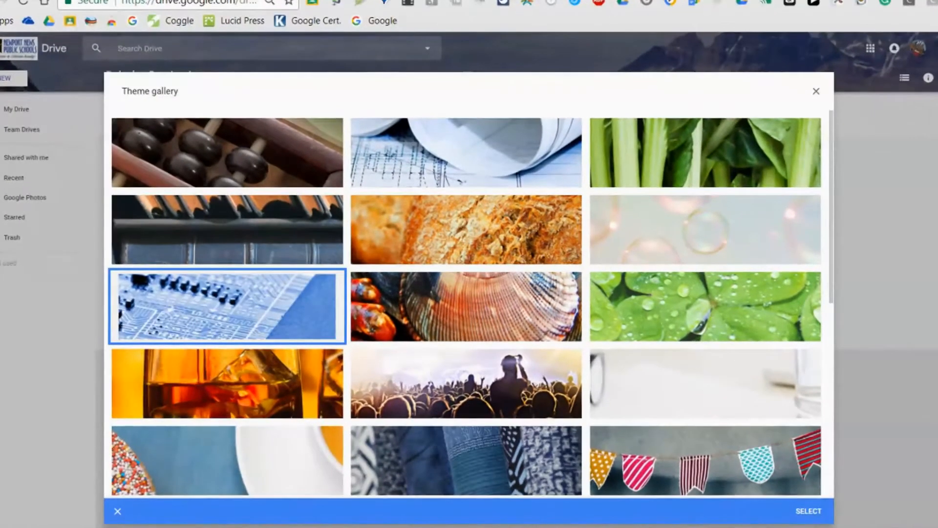
click(815, 498)
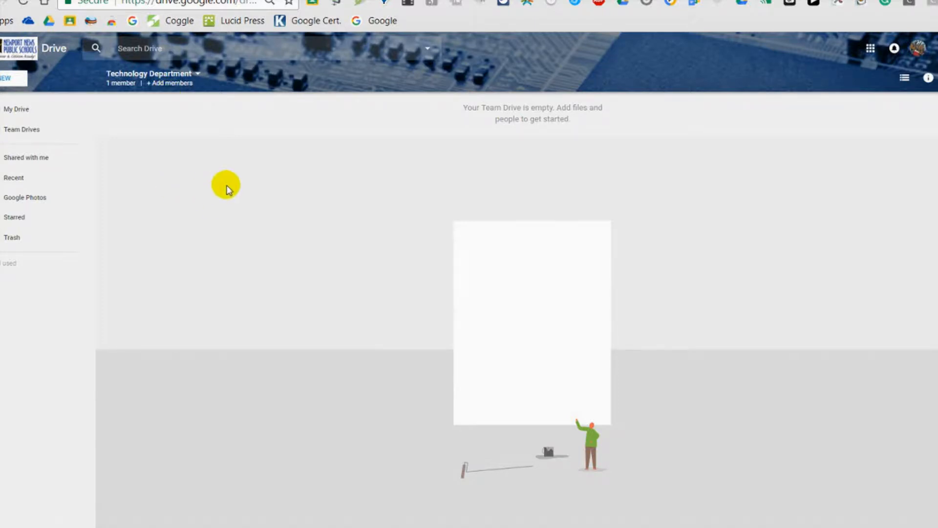
Create a folder named "Lesson Plans" in the Technology Department drive.
right_click(288, 179)
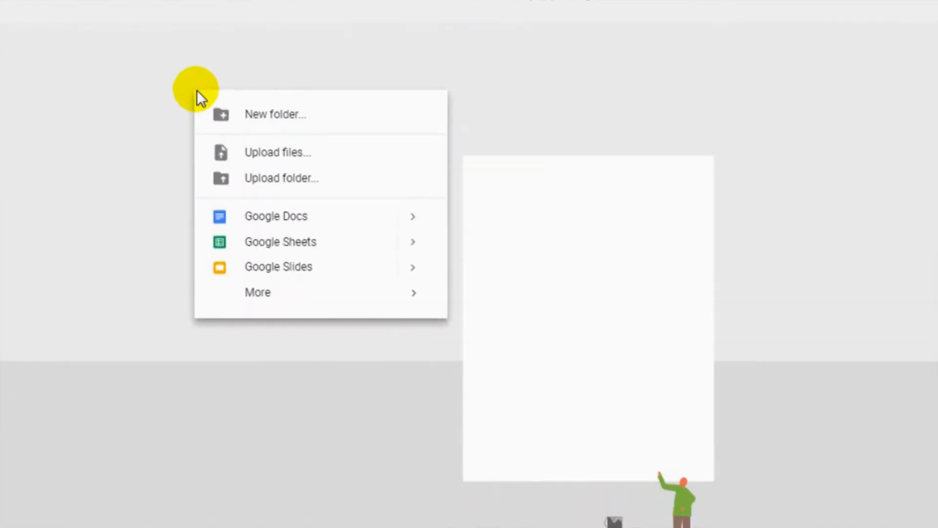
click(303, 154)
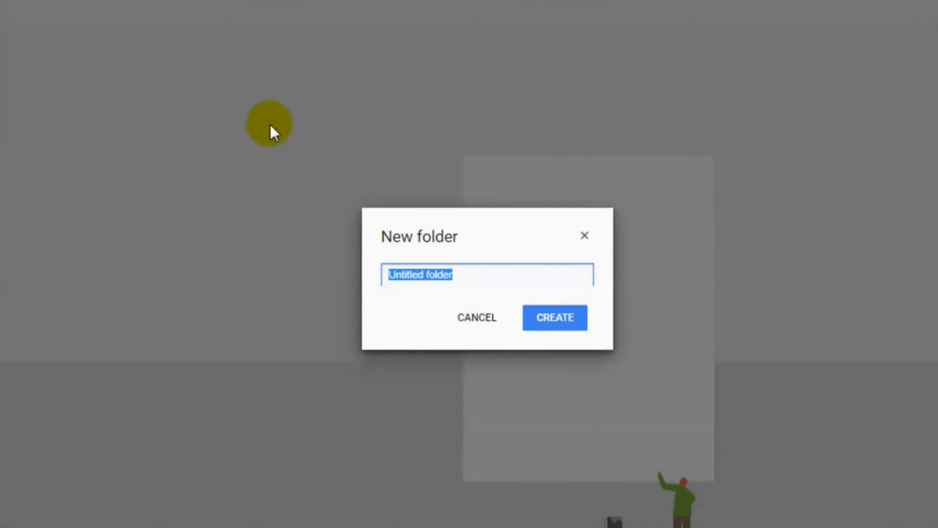
text(Lesson)
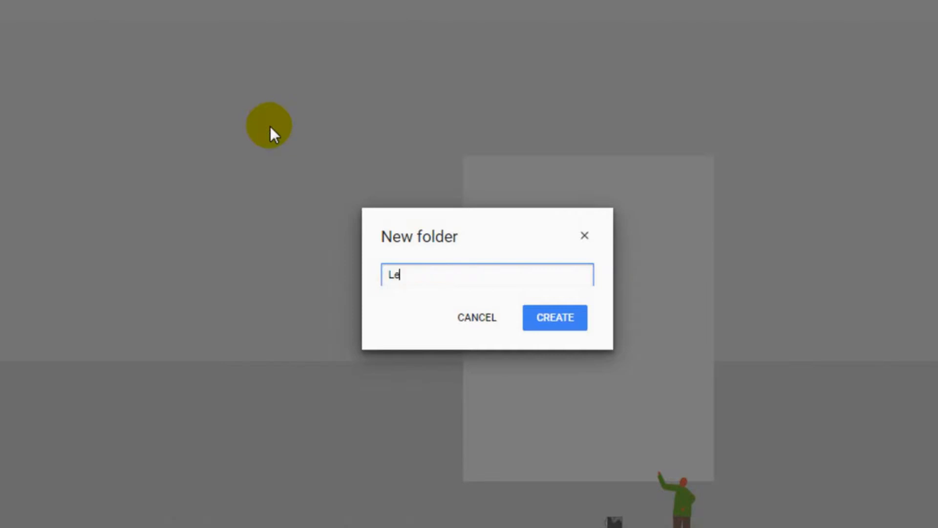
text( Plans)
key(Return)
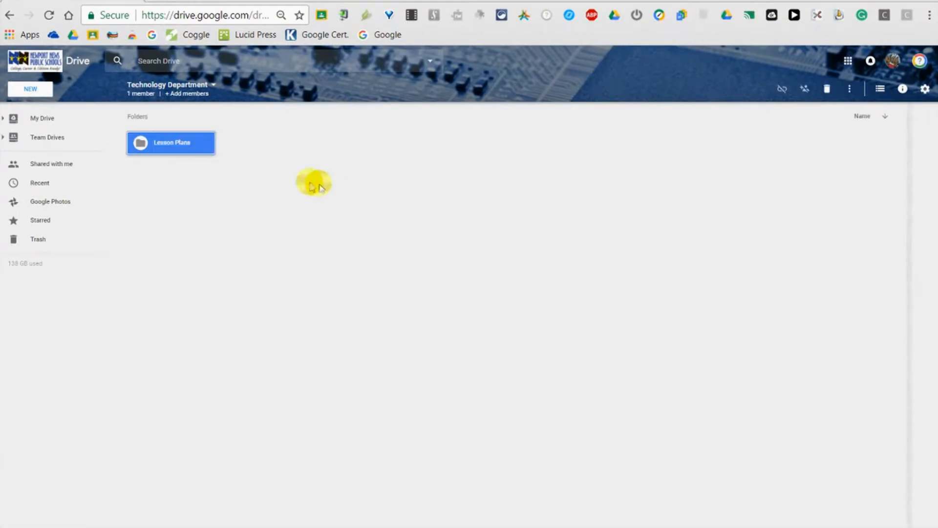
Open the Lesson Plans folder and create a subfolder named with the first teacher's surname.
double_click(170, 144)
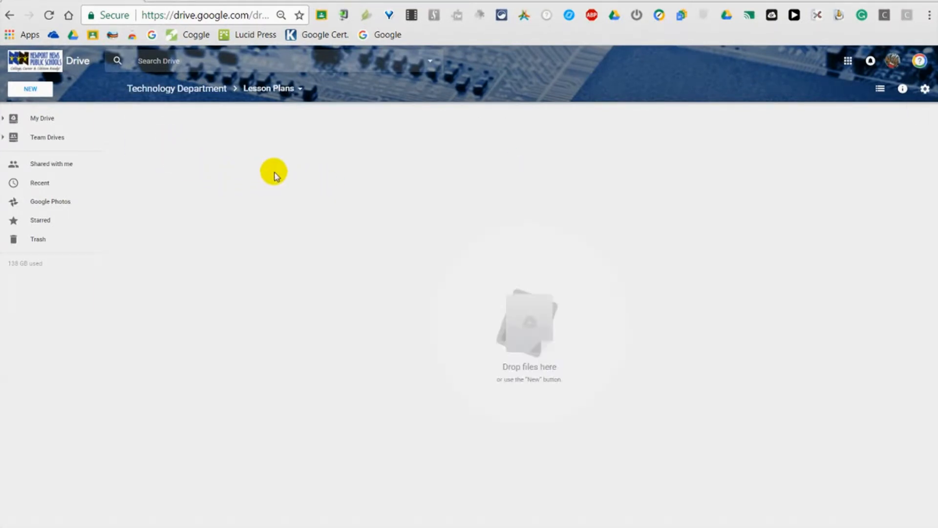
right_click(432, 249)
click(452, 259)
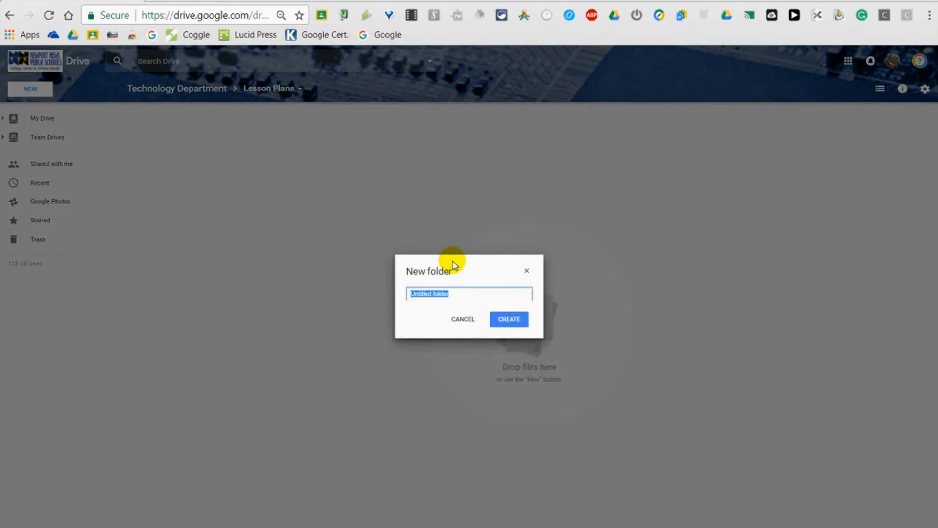
text(Smith)
click(506, 322)
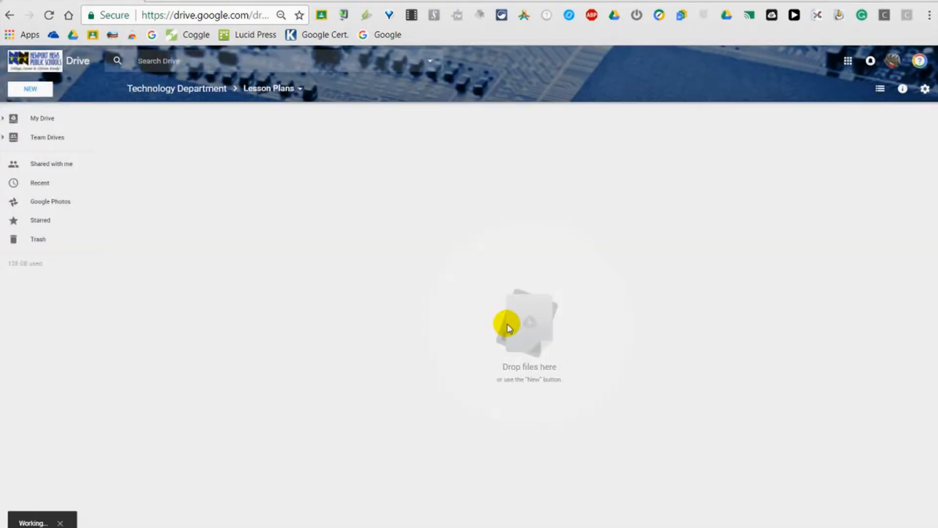
Create a second subfolder in Lesson Plans, named with another teacher's surname.
right_click(394, 275)
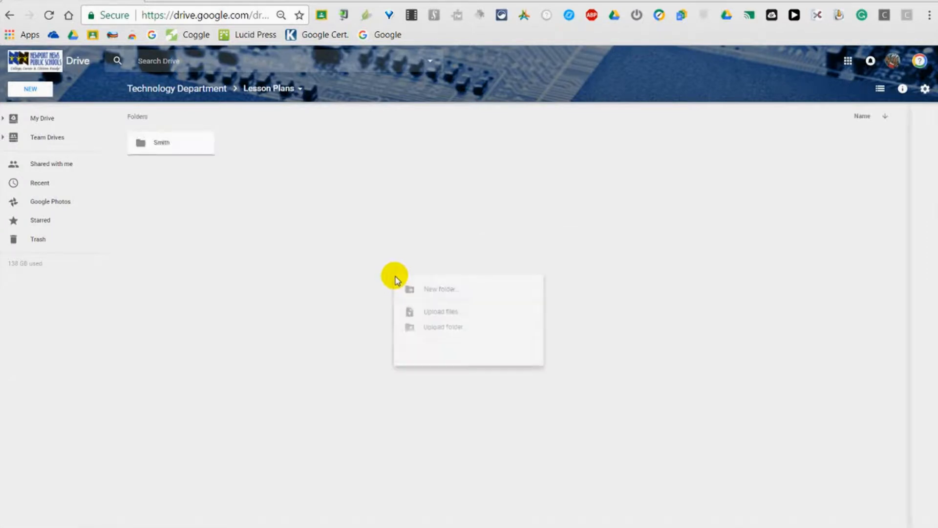
click(432, 290)
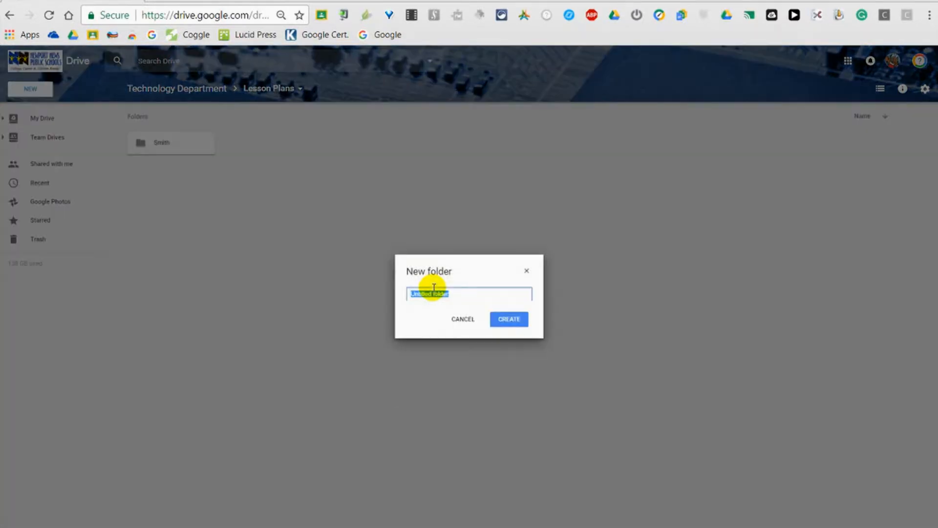
text(Jones)
click(510, 321)
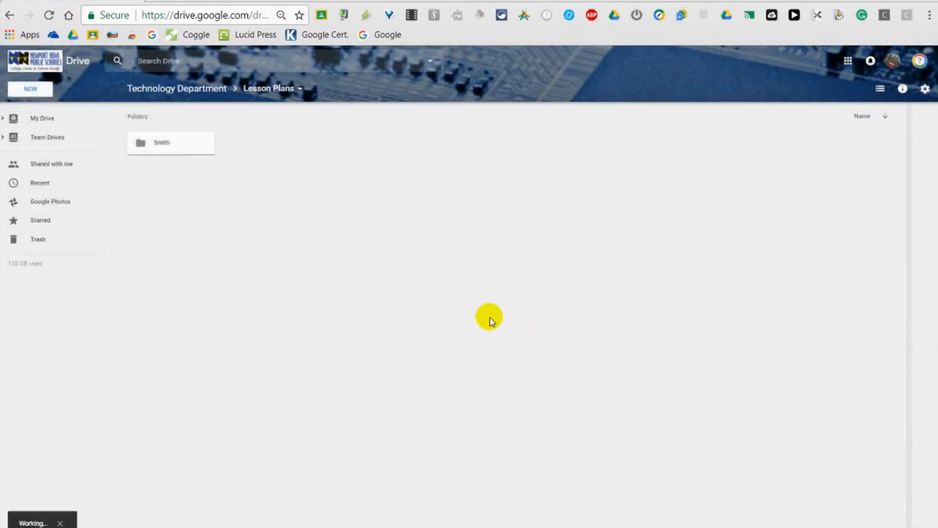
Create a third subfolder in Lesson Plans with a further teacher's surname and leave it deselected.
right_click(358, 254)
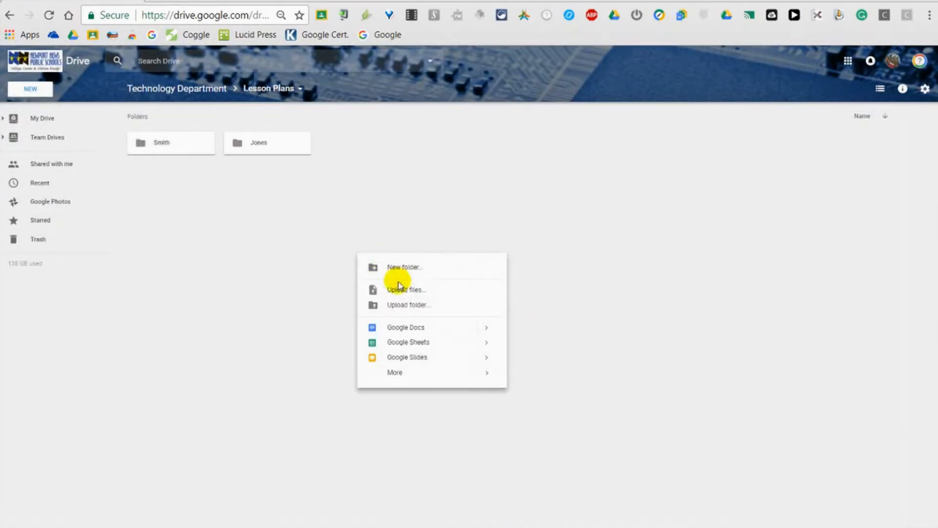
click(402, 265)
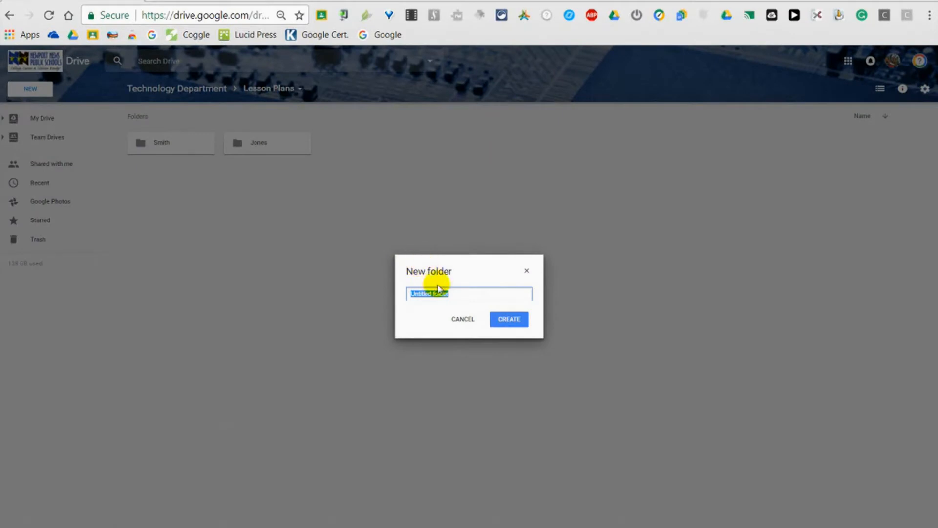
text(Sh)
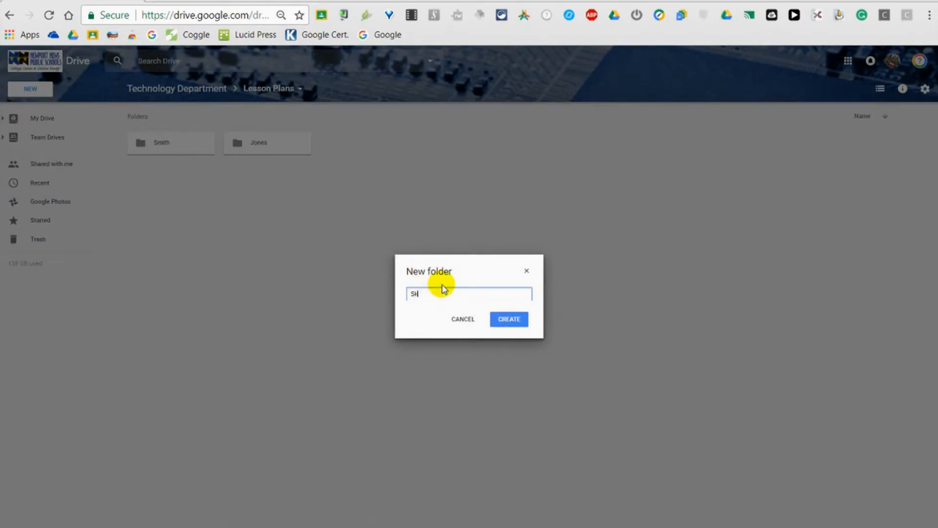
click(505, 321)
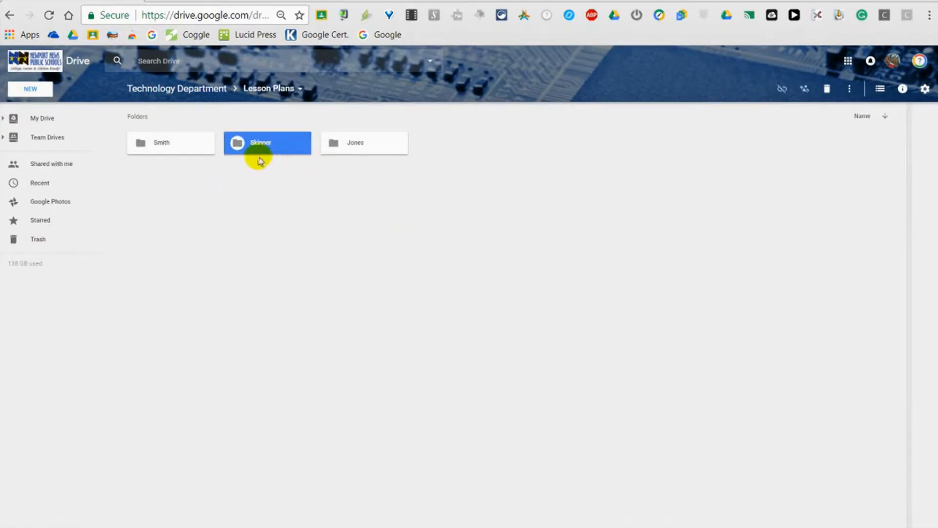
click(220, 128)
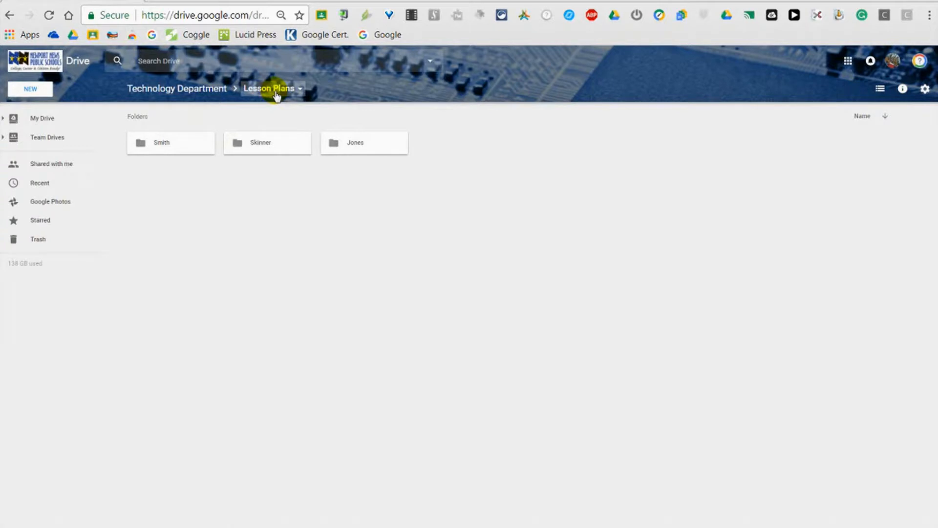
Return to the Technology Department drive's top level and create a folder named "Contente Team Minutes".
click(184, 90)
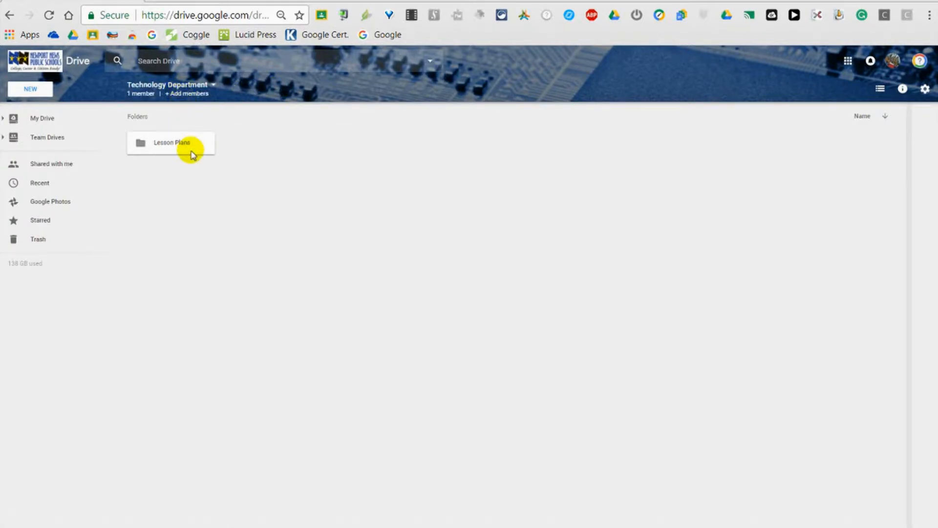
right_click(299, 175)
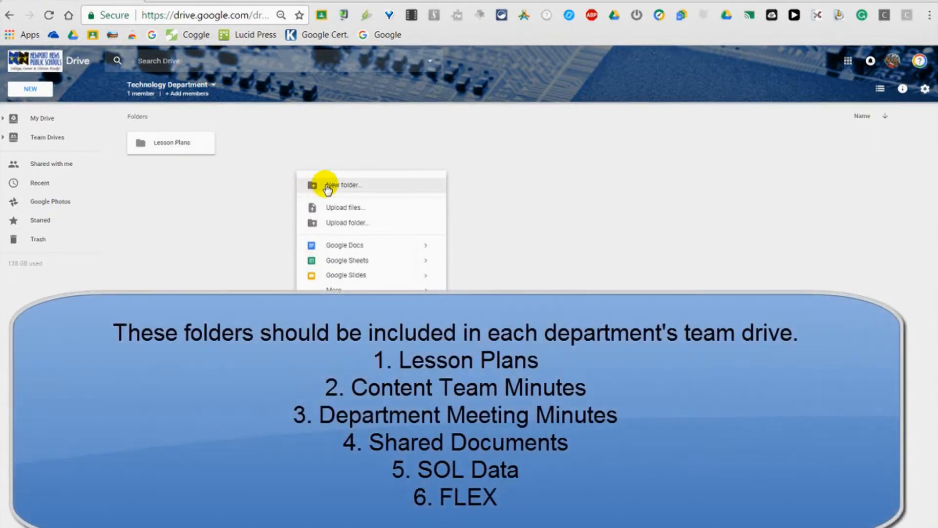
click(321, 183)
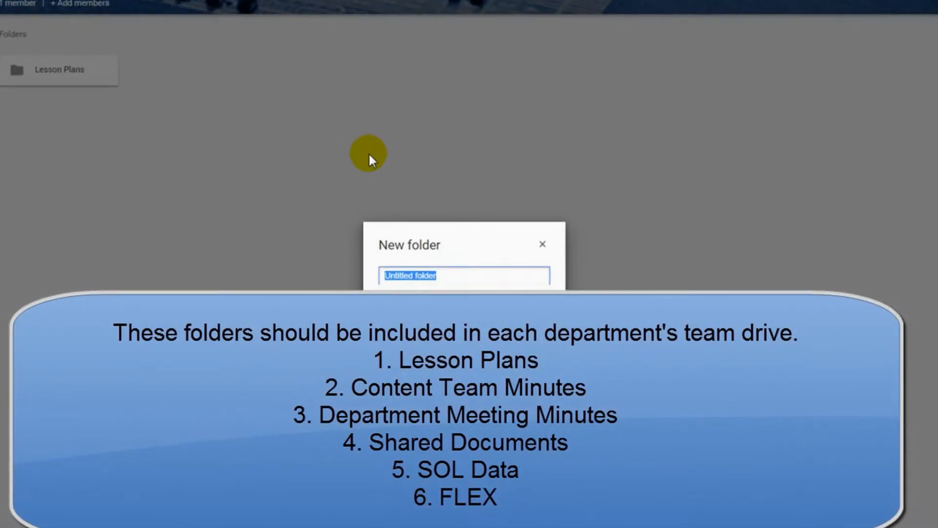
text(Conten)
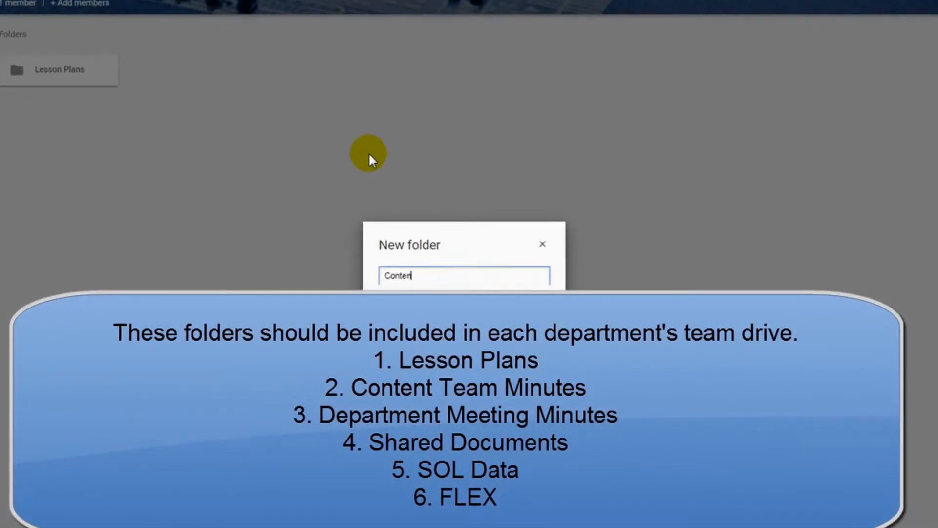
text(te Team Minutes)
key(Return)
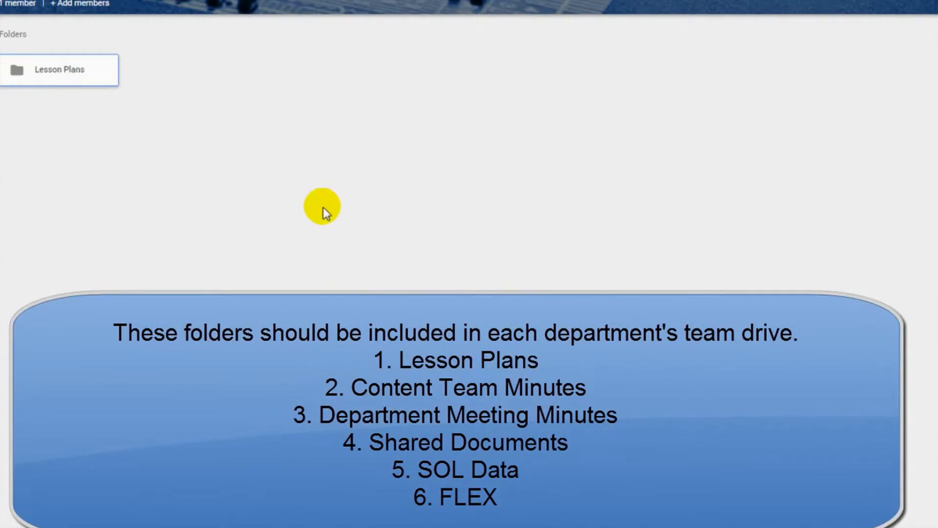
Create a folder named "Department Meeting Minutes" at the top level of the Technology Department drive.
click(307, 217)
right_click(307, 217)
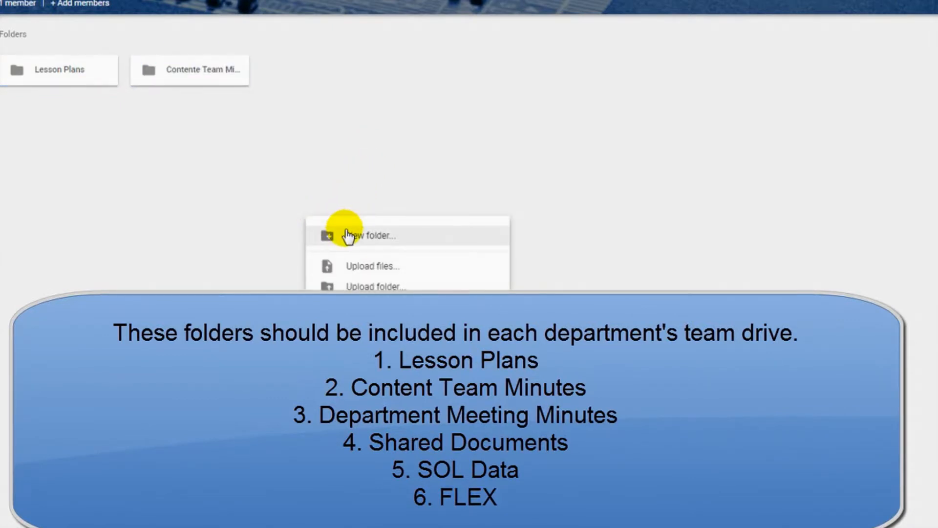
click(345, 234)
text(D)
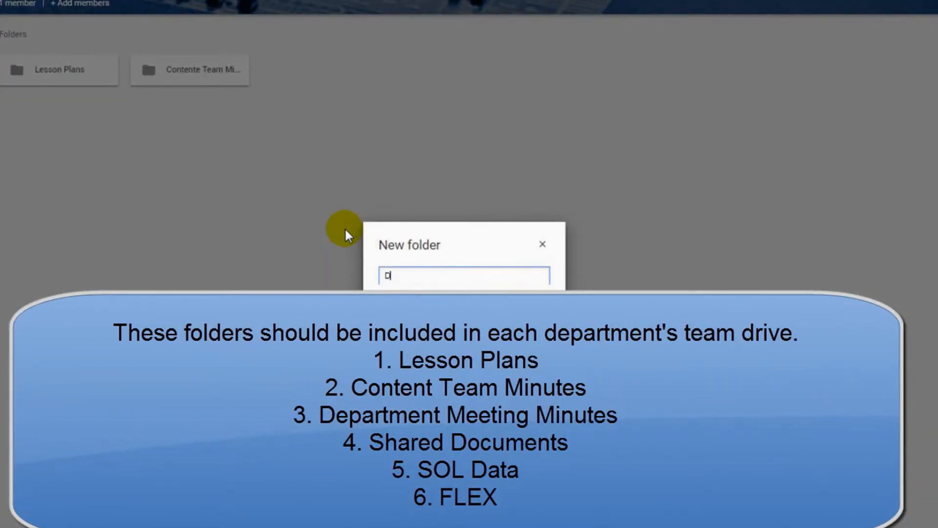
text(epartmne)
key(BackSpace)
key(BackSpace)
key(BackSpace)
text(ment Meeting )
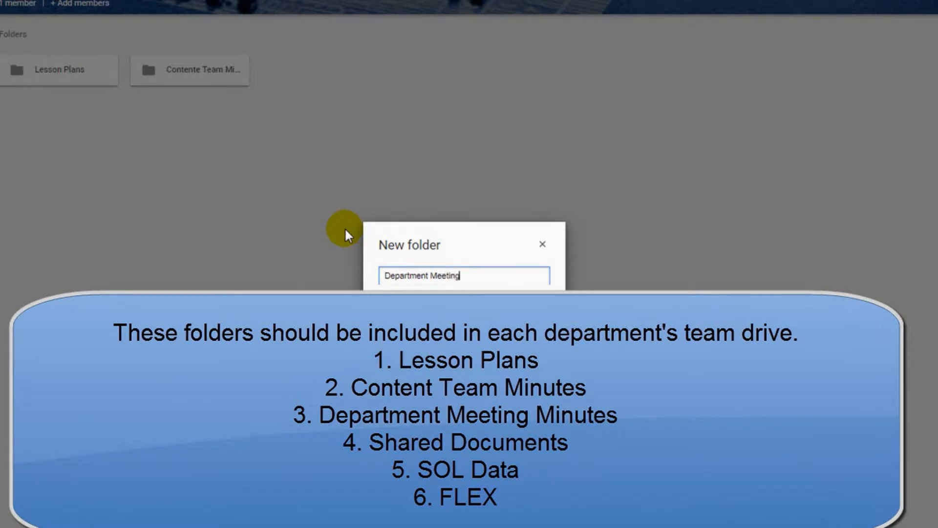
text(Minurte)
key(BackSpace)
key(BackSpace)
key(BackSpace)
text(tes)
click(532, 305)
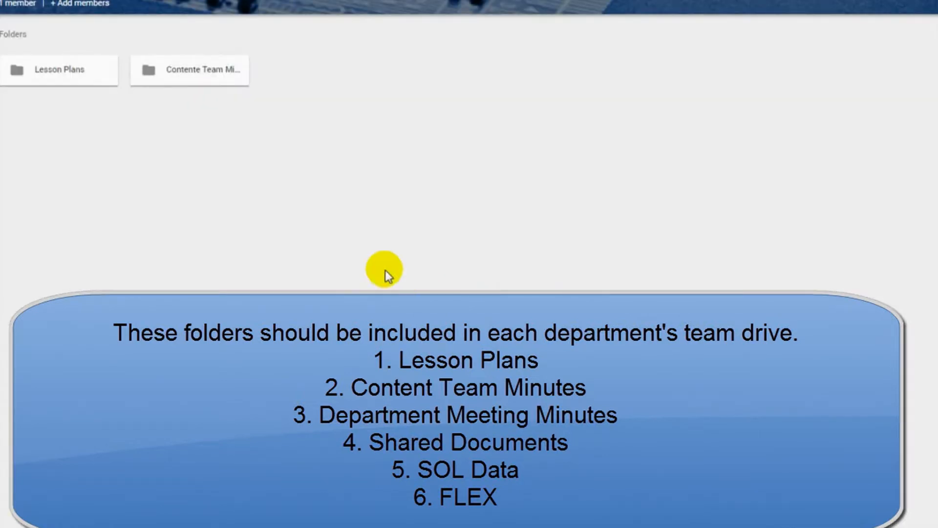
Create a folder named "Shared Documents" at the top level of the Technology Department drive.
right_click(234, 178)
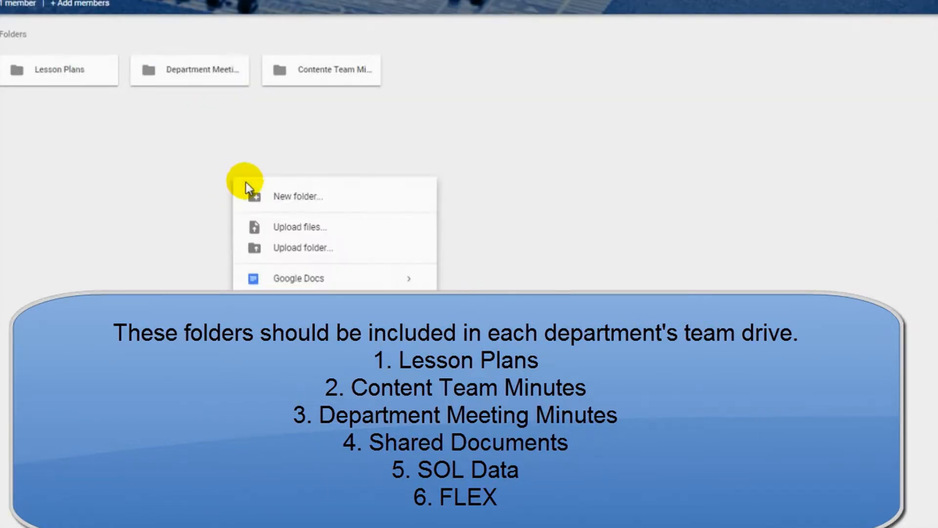
click(282, 200)
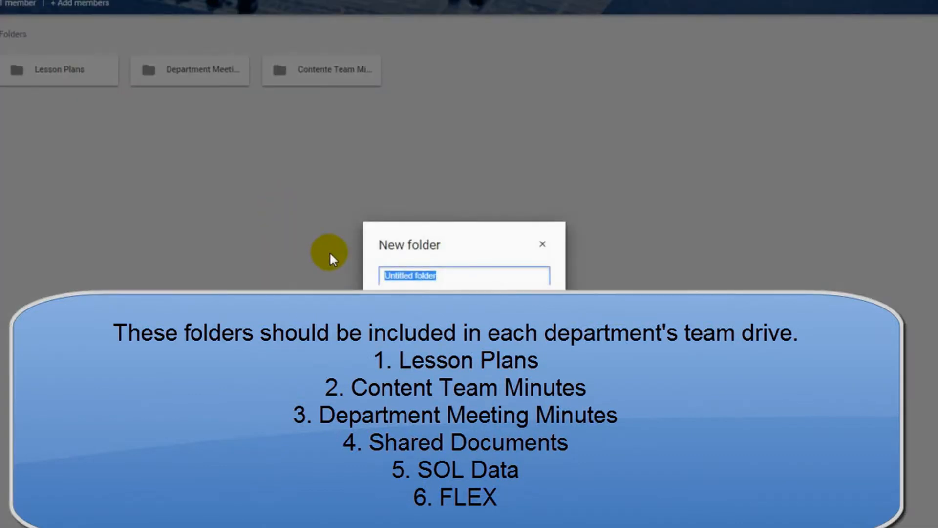
text(Shared)
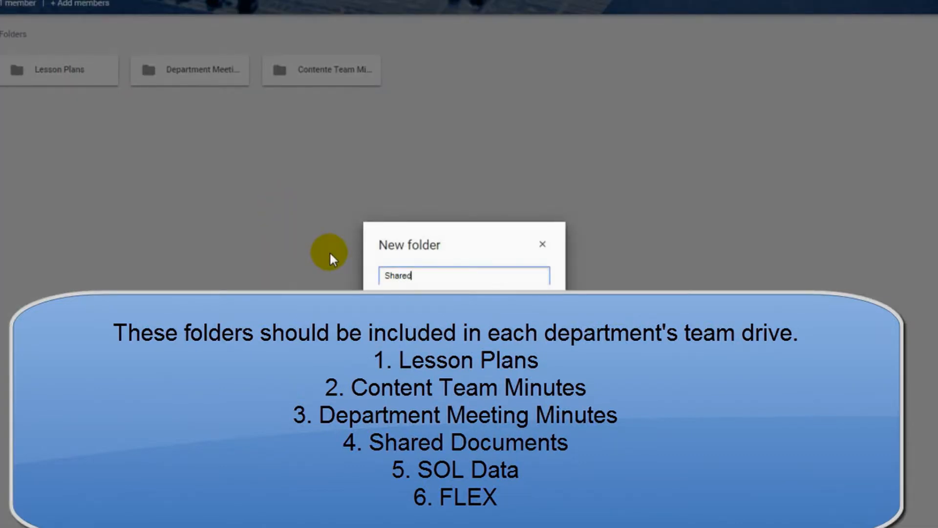
text( Documents)
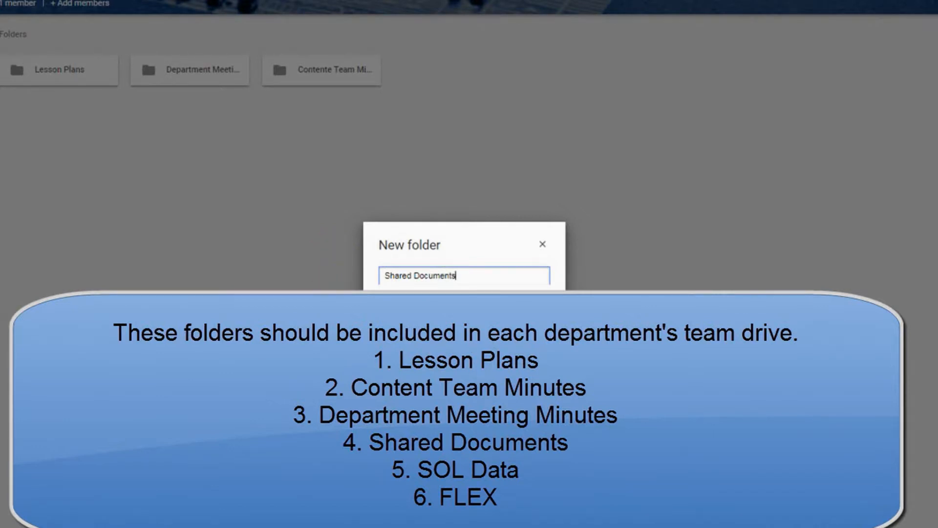
key(Return)
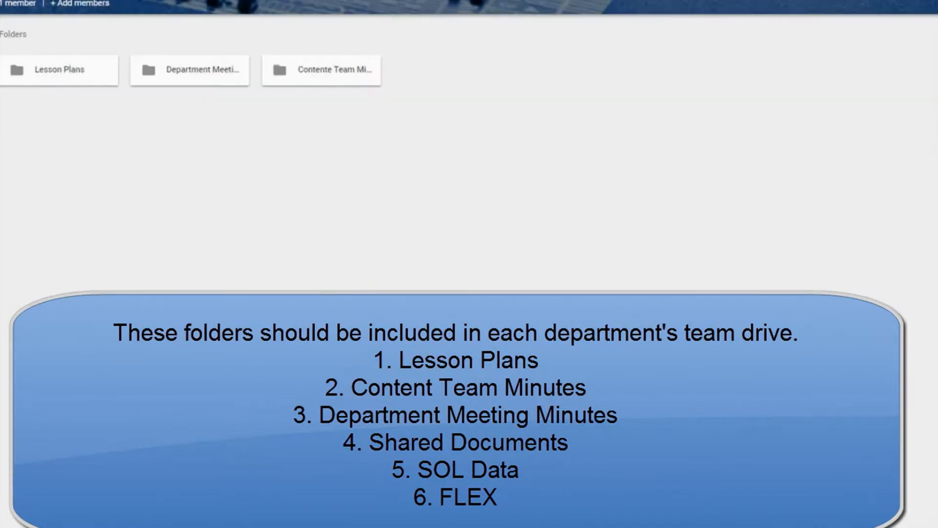
Create a folder named "SOL Data" alongside the other Technology Department folders.
right_click(301, 260)
click(321, 279)
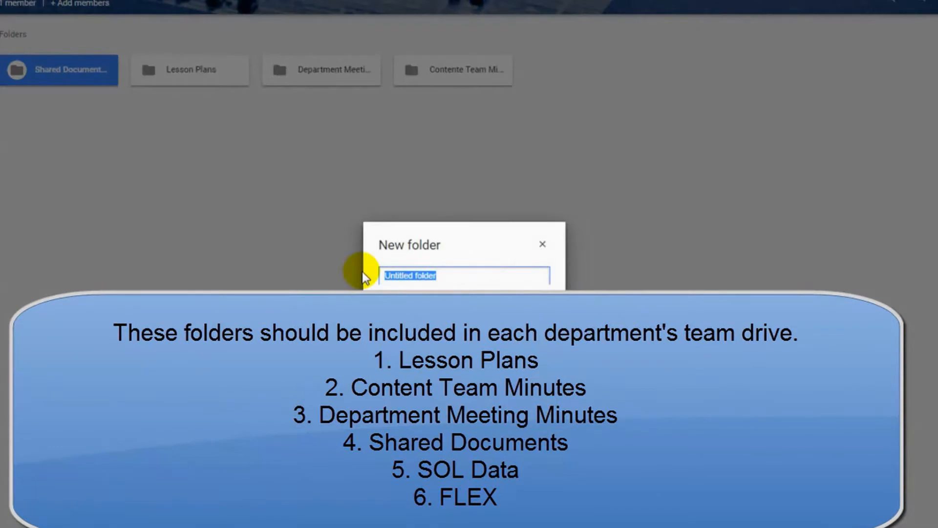
text(SOL D)
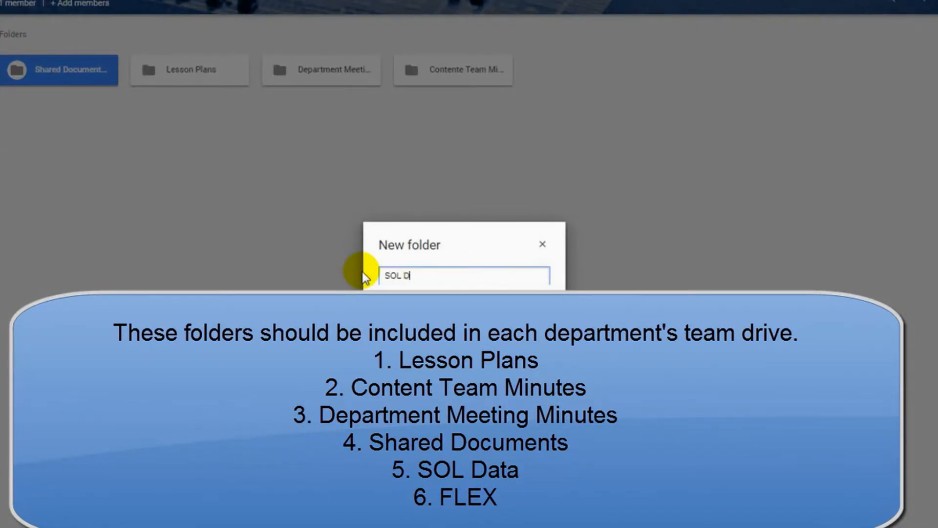
text(ata)
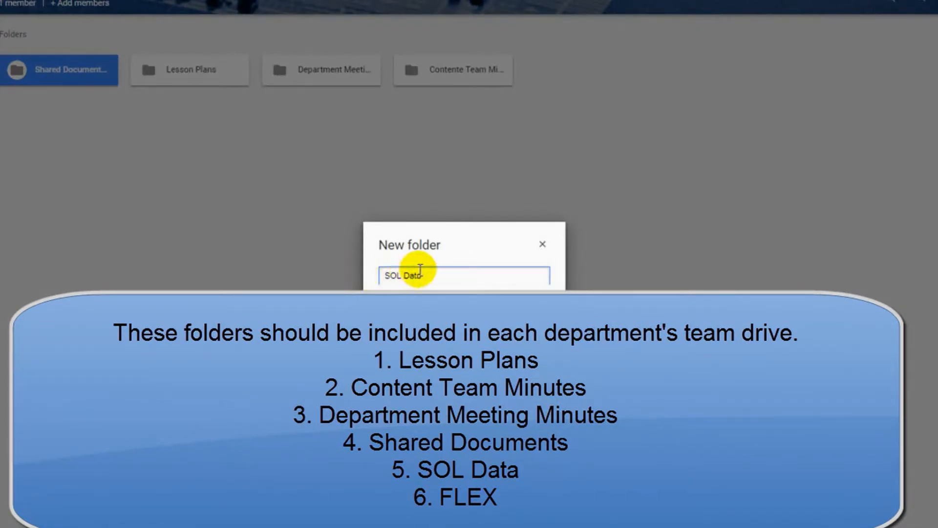
key(Return)
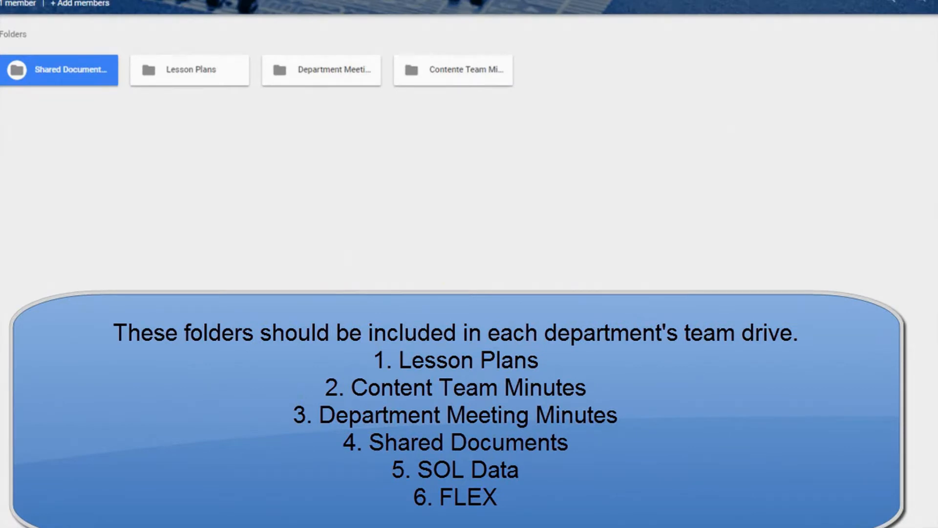
Create a folder named "FLEX" alongside the other Technology Department folders.
right_click(399, 254)
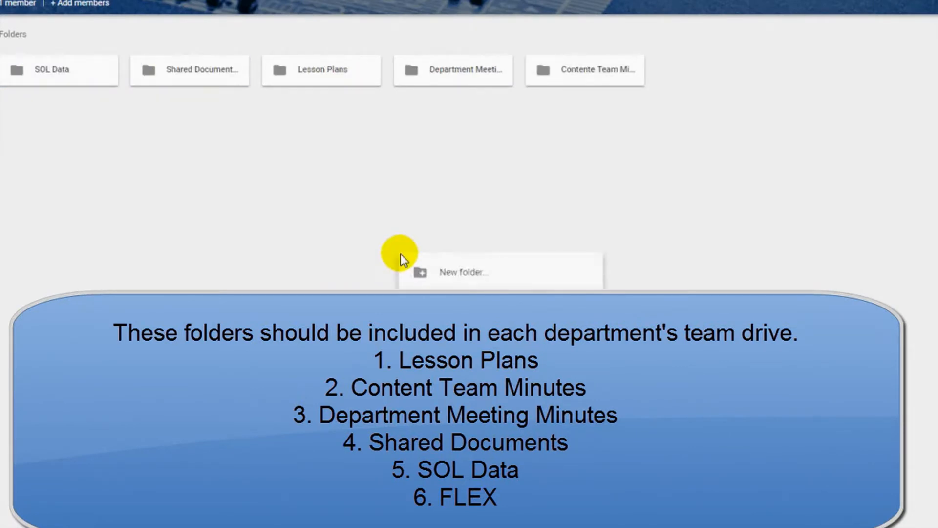
click(429, 278)
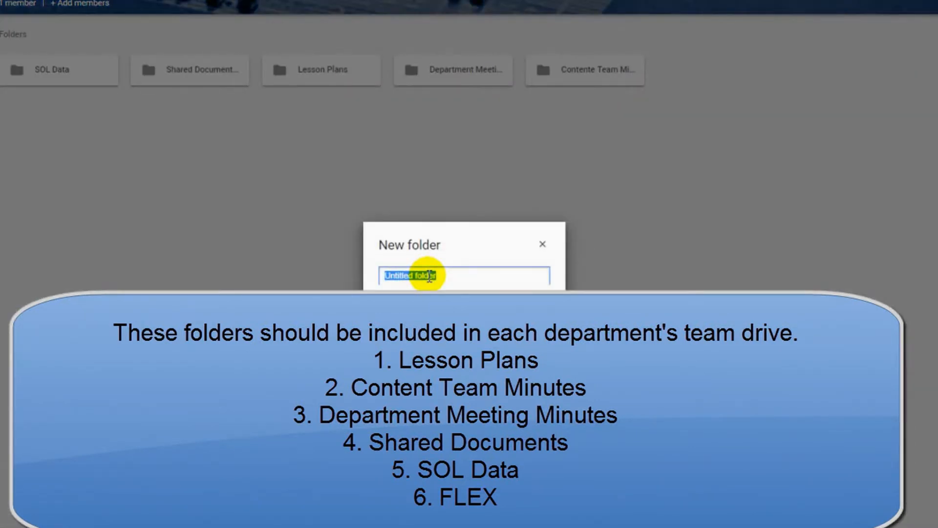
text(FLEX)
click(534, 305)
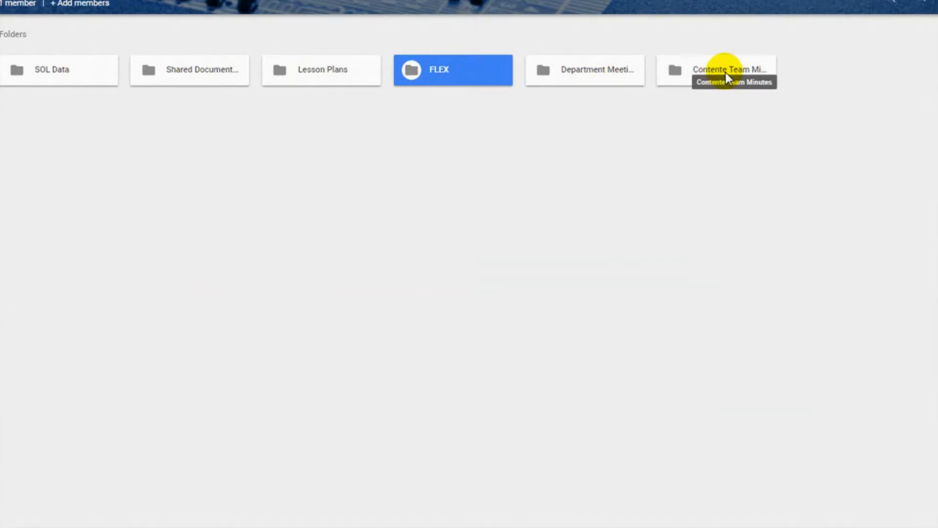
Correct the misspelled Contente Team Minutes folder by renaming it "Content Team Minutes".
right_click(726, 73)
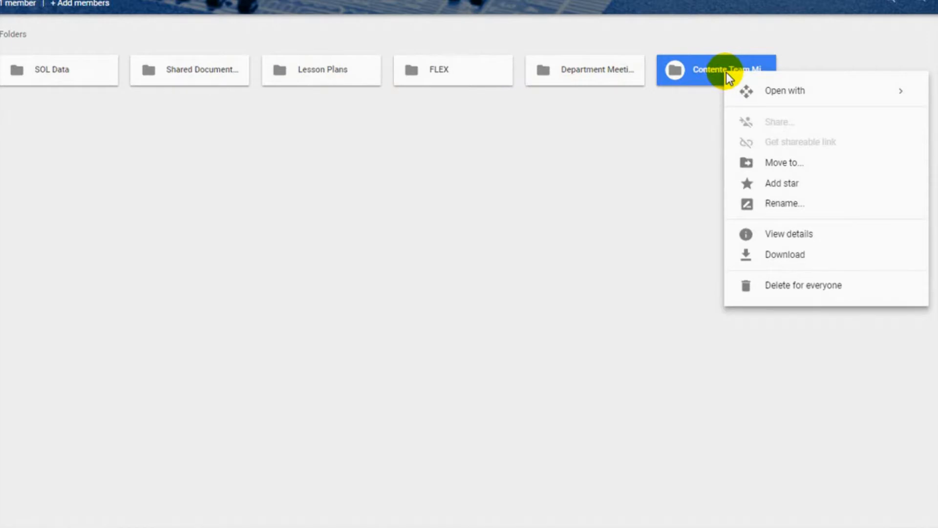
click(779, 204)
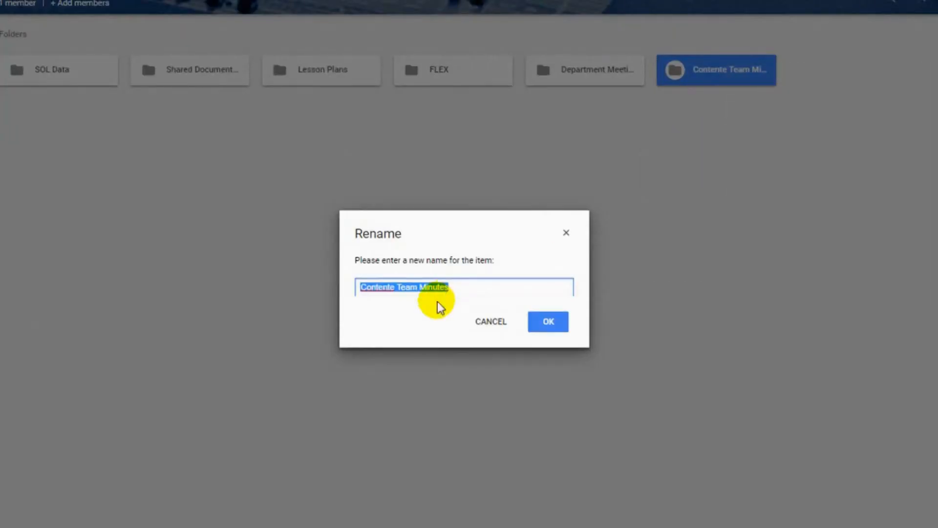
click(389, 287)
key(Delete)
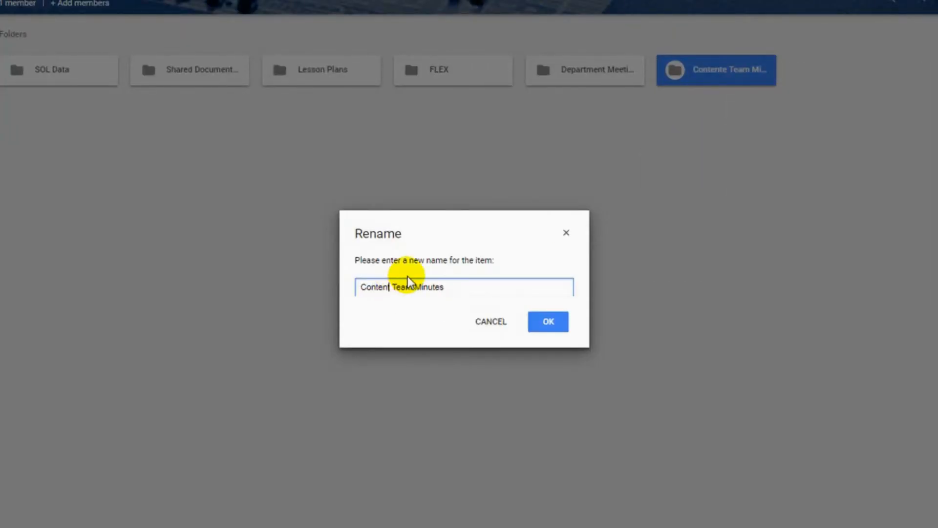
click(548, 321)
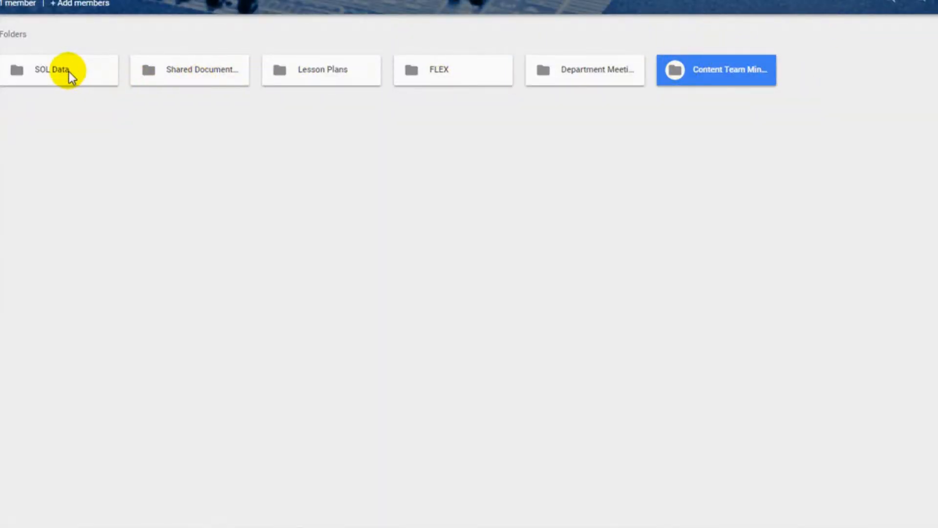
Add a star to the Lesson Plans folder and open the folder to view its contents.
right_click(316, 70)
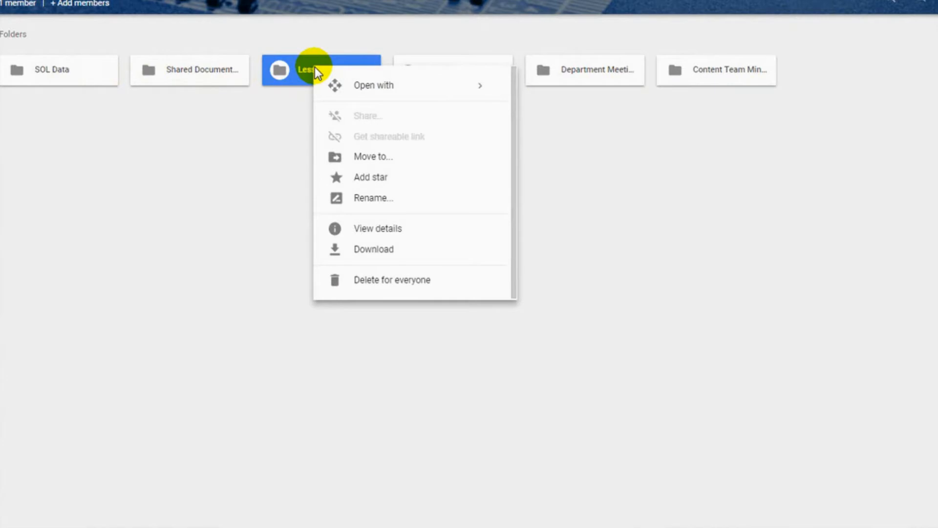
click(349, 178)
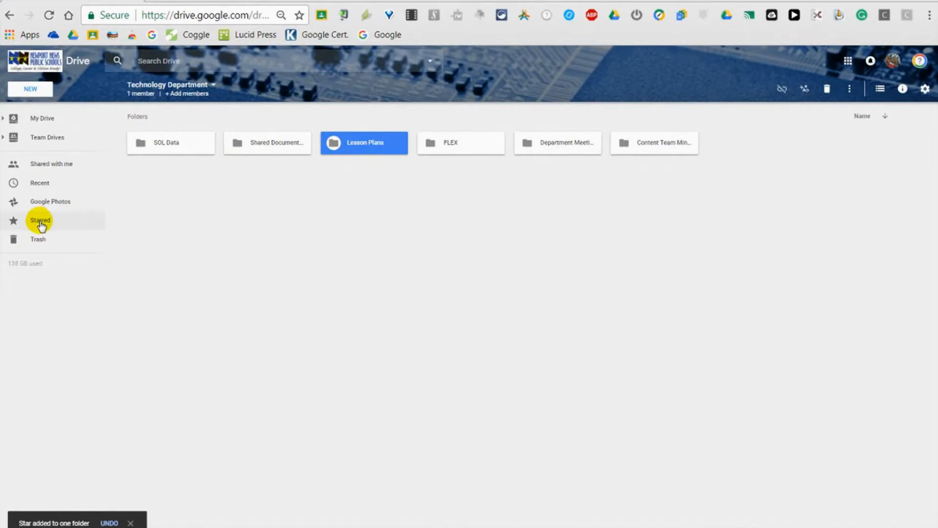
click(229, 168)
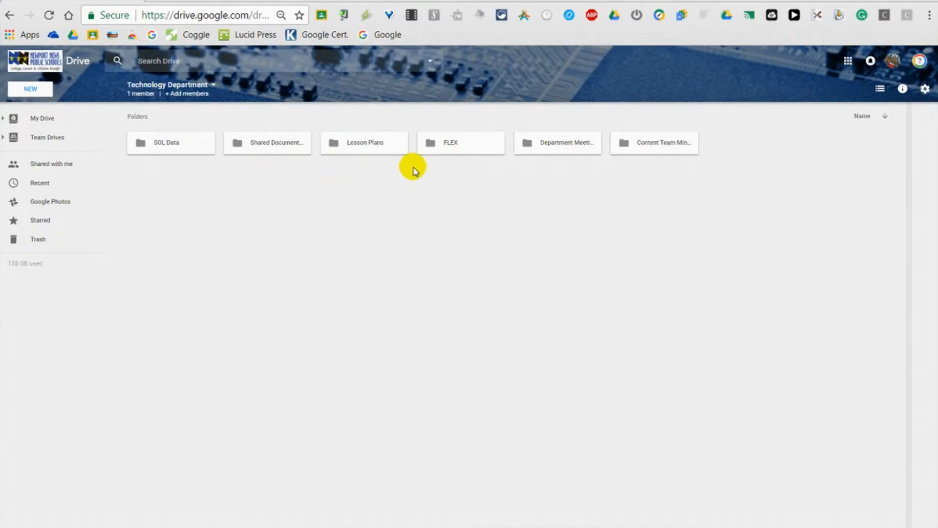
double_click(365, 146)
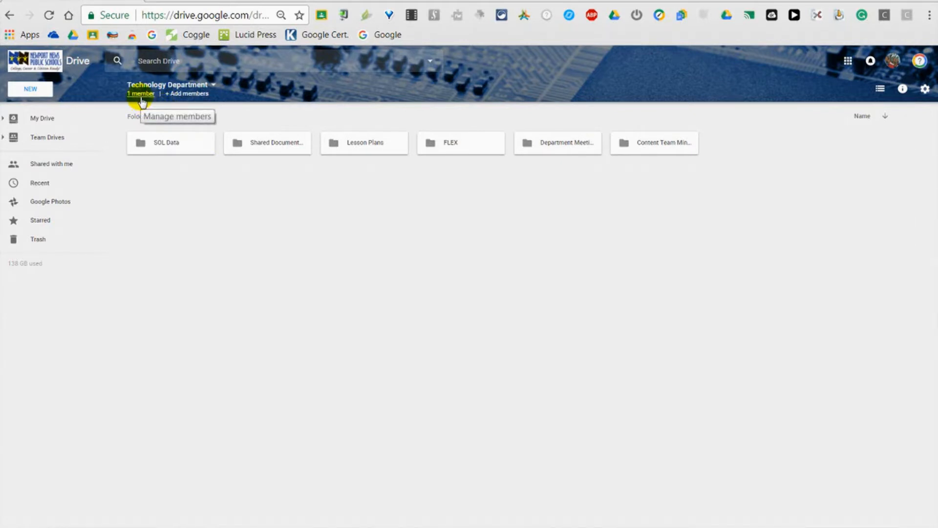
Start adding members to the Technology Department drive and enter two colleagues as new members with Full access.
click(190, 97)
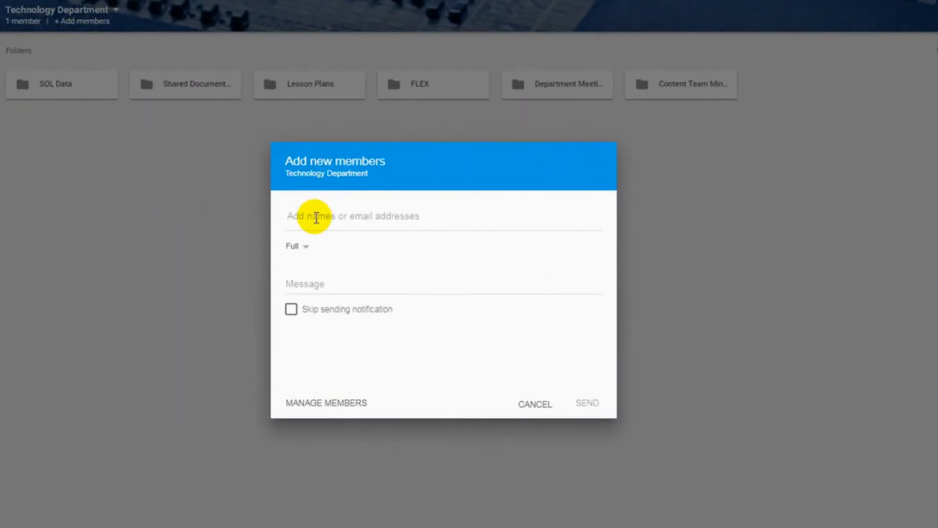
text(ra)
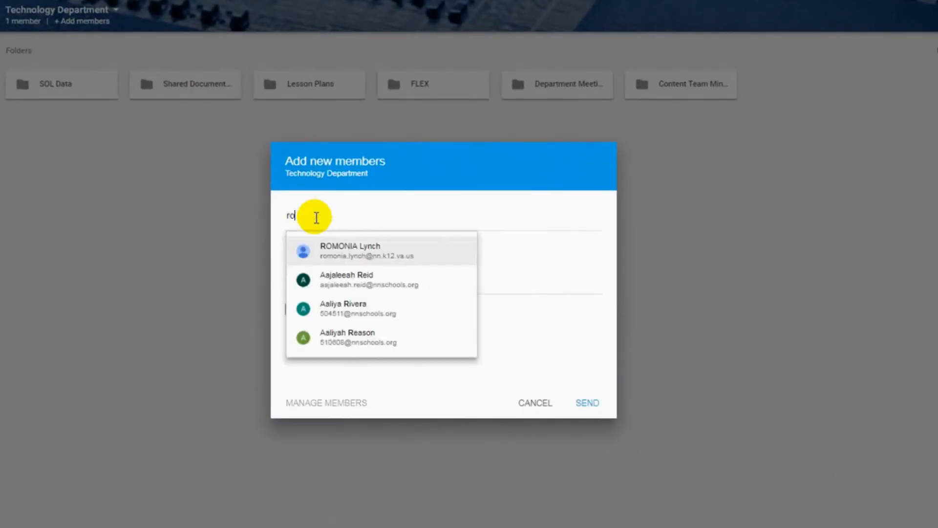
key(Return)
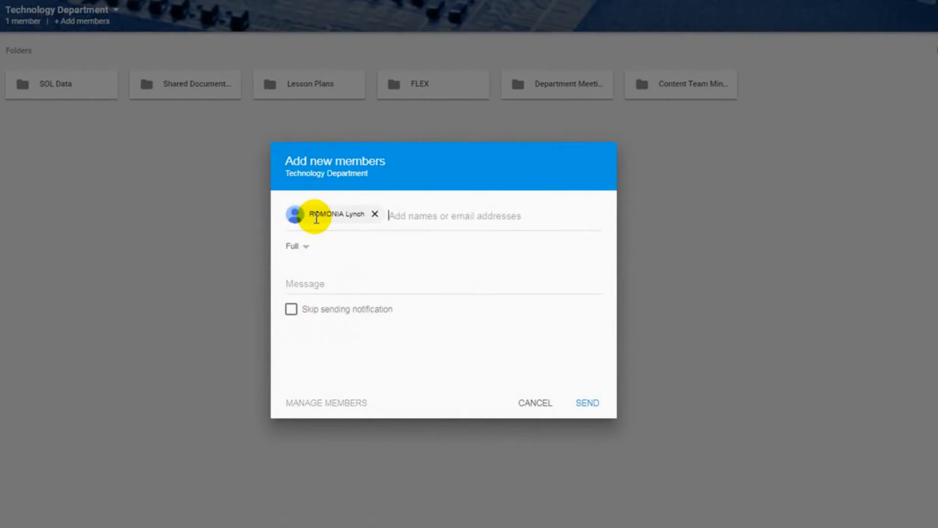
text(mi)
key(Return)
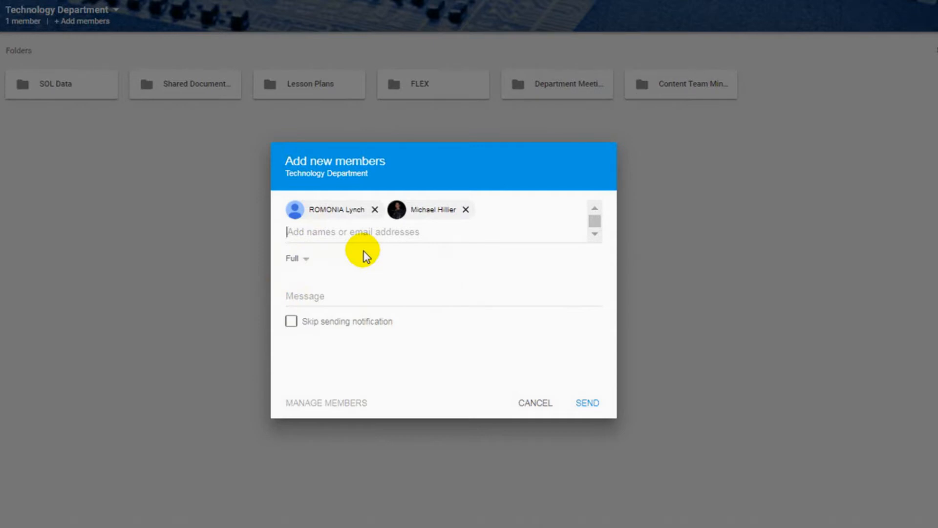
Enter the message "Welcome to out team drive", choose to skip sending notification, and submit the new members.
click(295, 298)
text(Welcom)
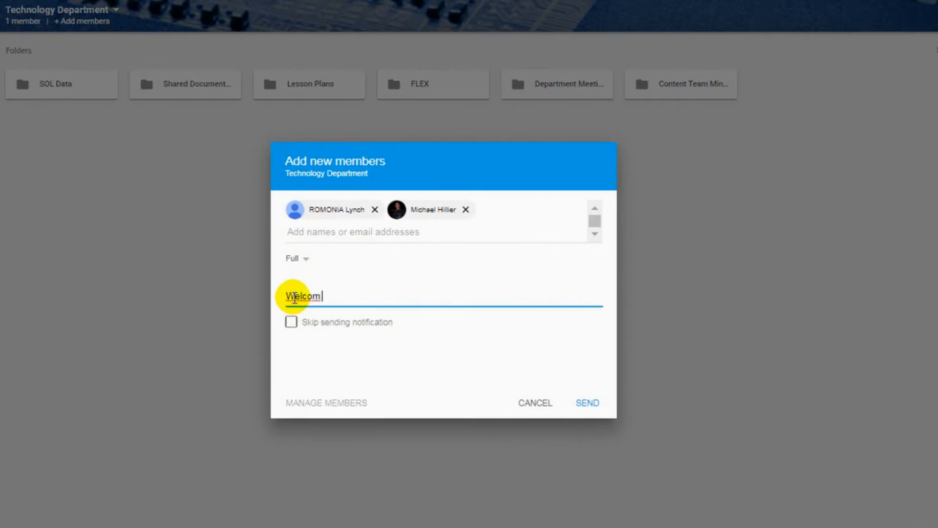
text(e to out team )
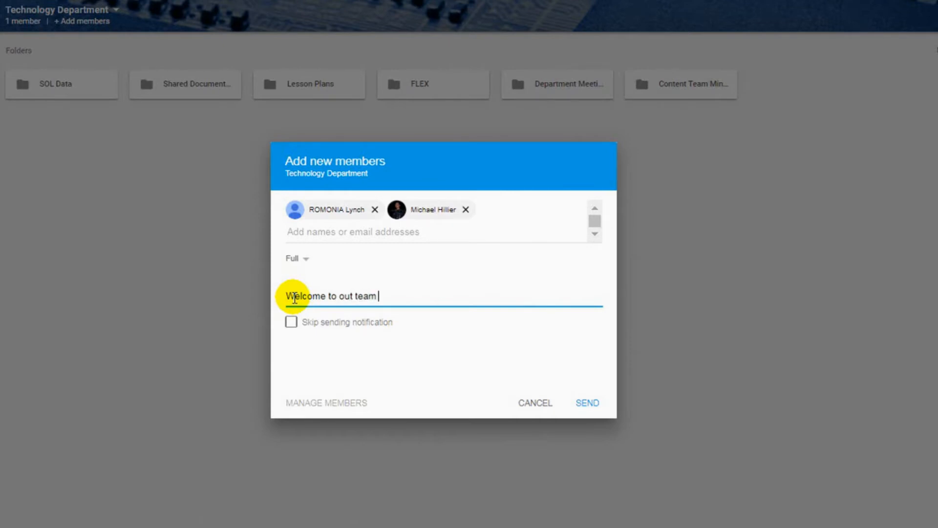
text(drive)
click(293, 325)
click(594, 404)
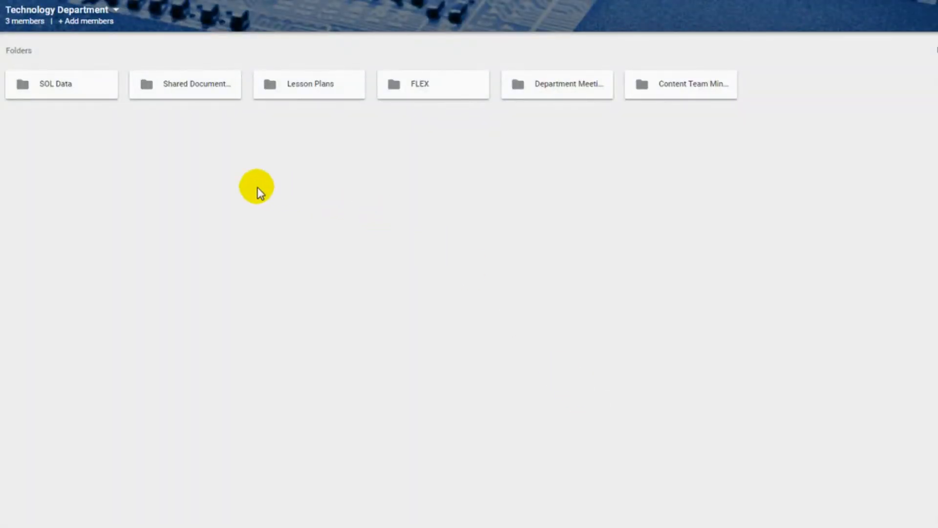
In the drive's member access settings, give the third listed member Comment access and the second listed member View access.
click(30, 23)
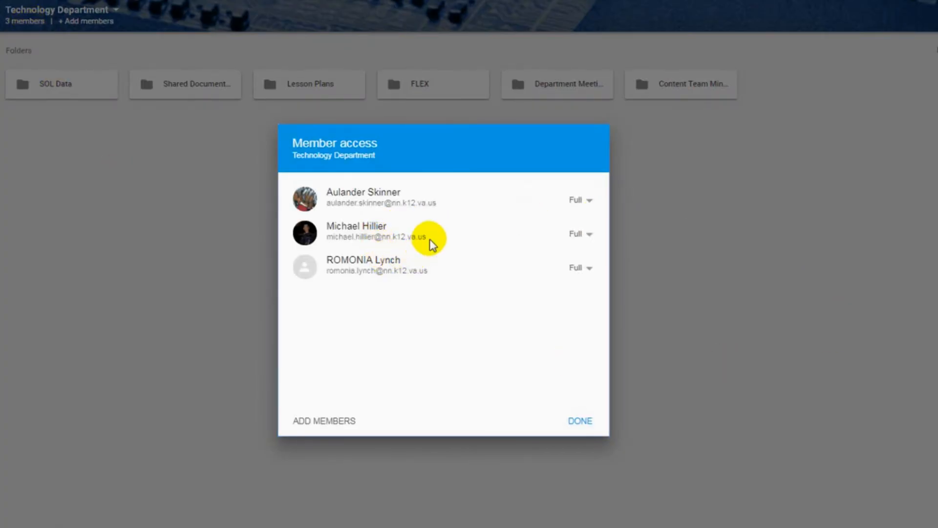
click(584, 273)
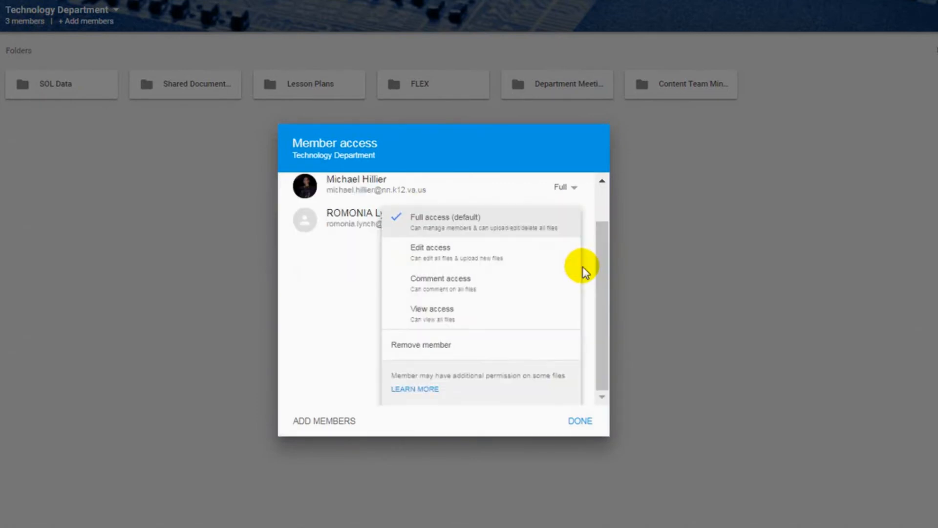
click(442, 281)
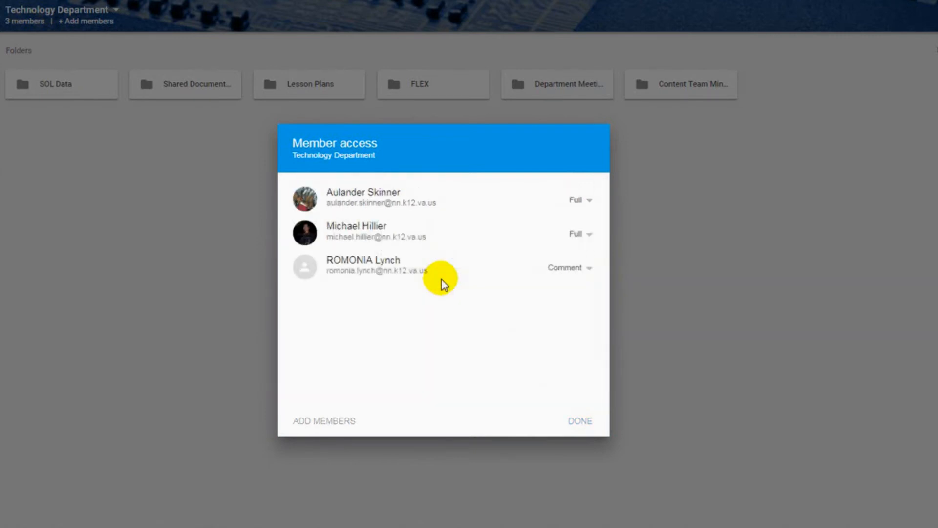
click(582, 235)
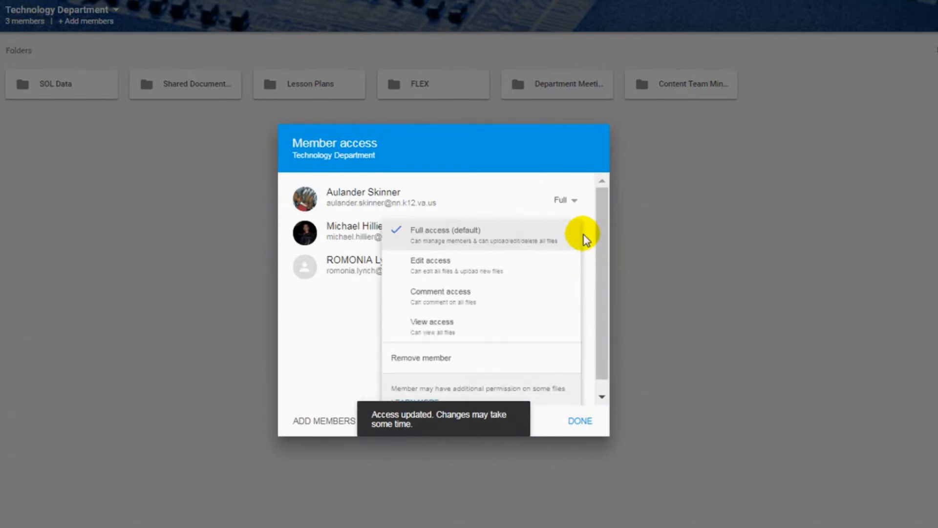
click(450, 332)
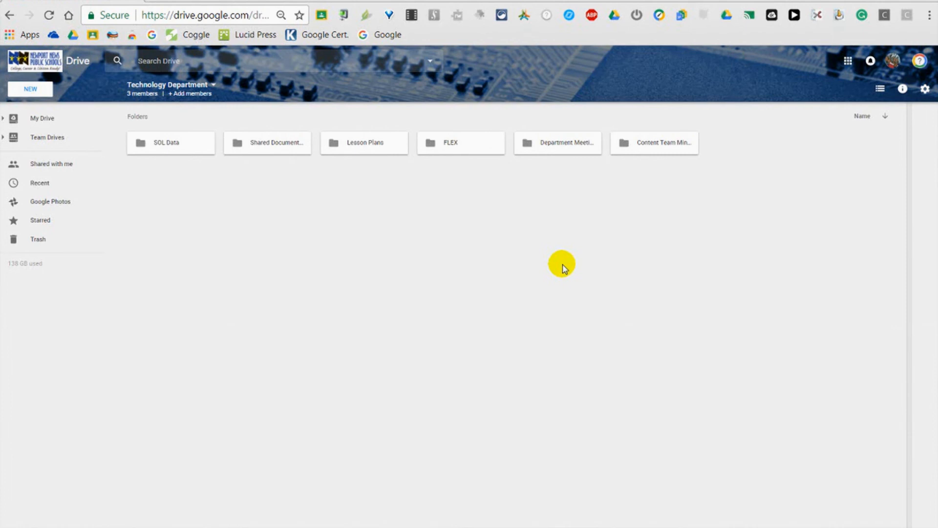
Create a folder named "ARCHIVE" at the top level of the Technology Department drive.
right_click(556, 208)
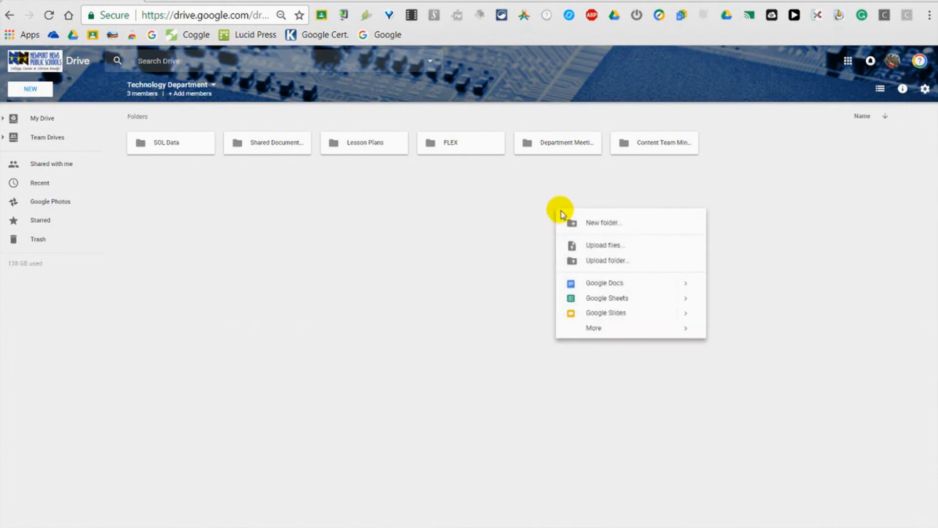
click(597, 226)
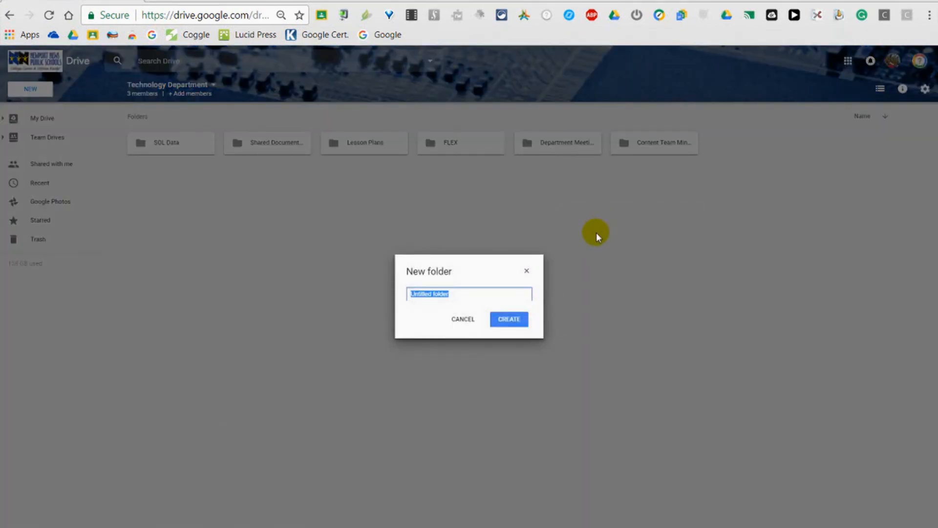
text(ARCHIVE)
click(512, 321)
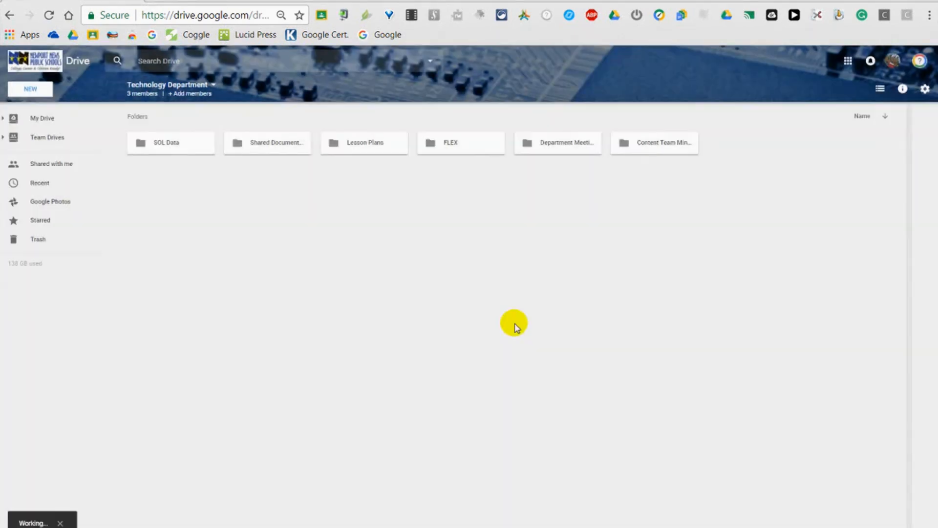